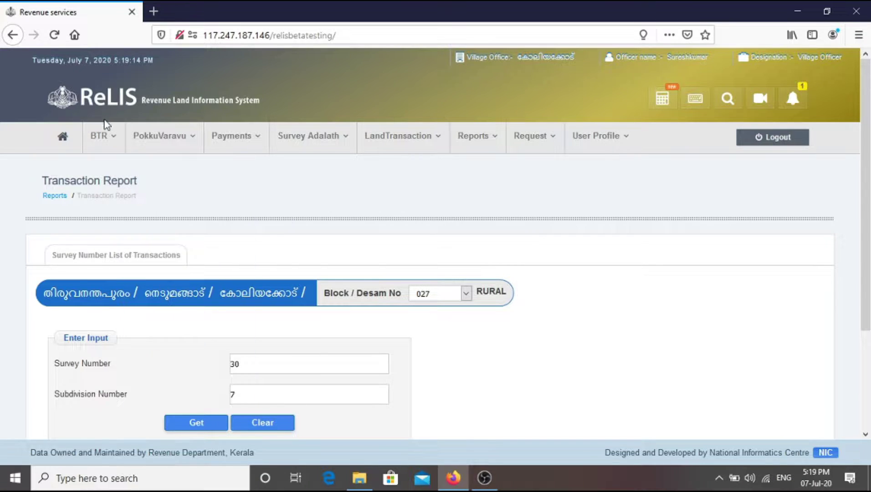
# Step: Go back to the ReLIS home dashboard and open the PokkuVaravu menu
pyautogui.click(62, 137)
pyautogui.click(177, 139)
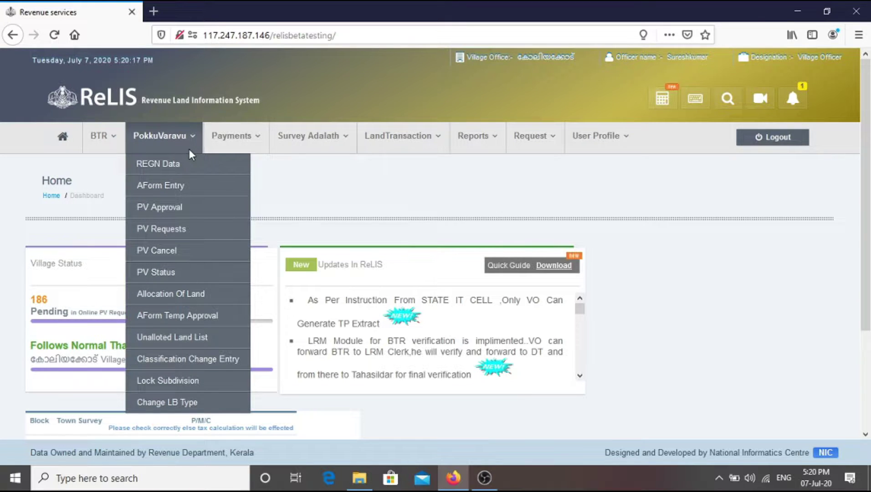
pyautogui.click(169, 294)
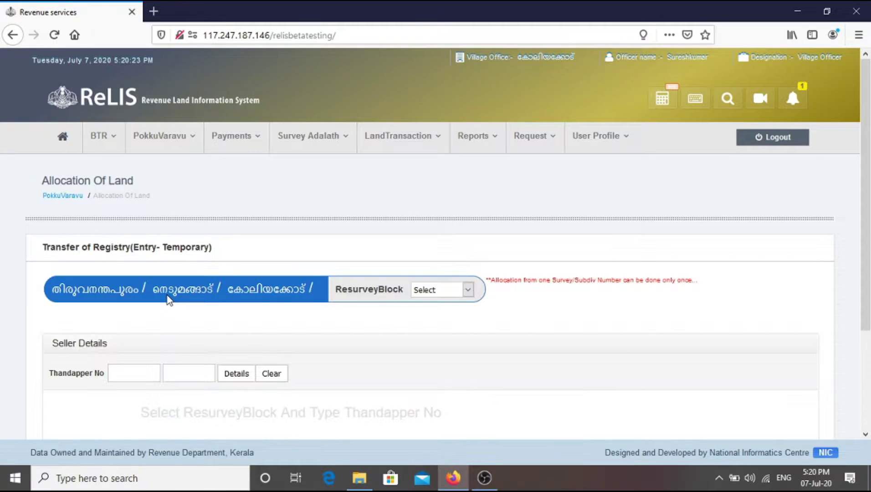
pyautogui.click(437, 293)
pyautogui.click(439, 321)
pyautogui.scroll(-1, 383, 364)
pyautogui.scroll(-2, 383, 358)
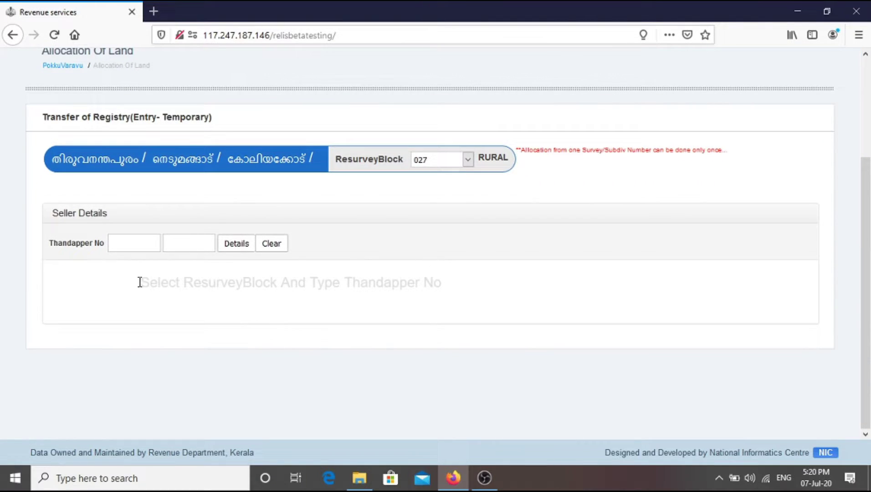
pyautogui.click(134, 246)
pyautogui.write('409')
pyautogui.click(223, 244)
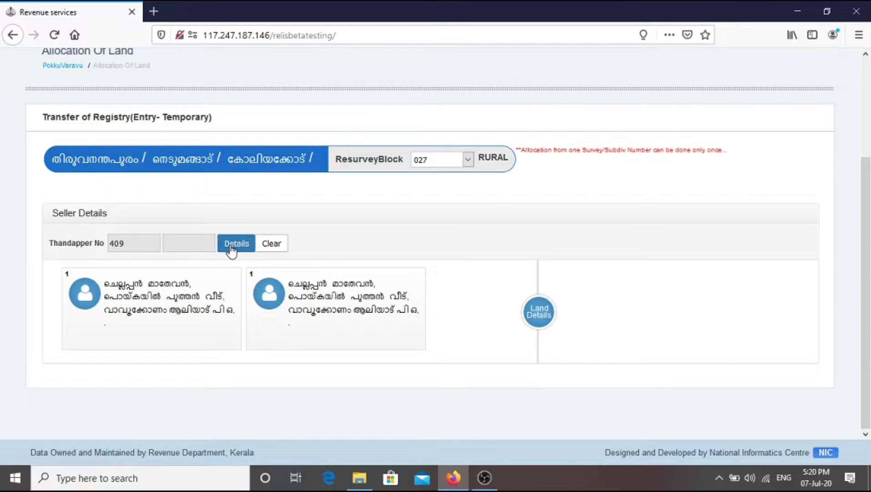
# Step: Show the seller's land details and select survey number 30-7
pyautogui.click(539, 313)
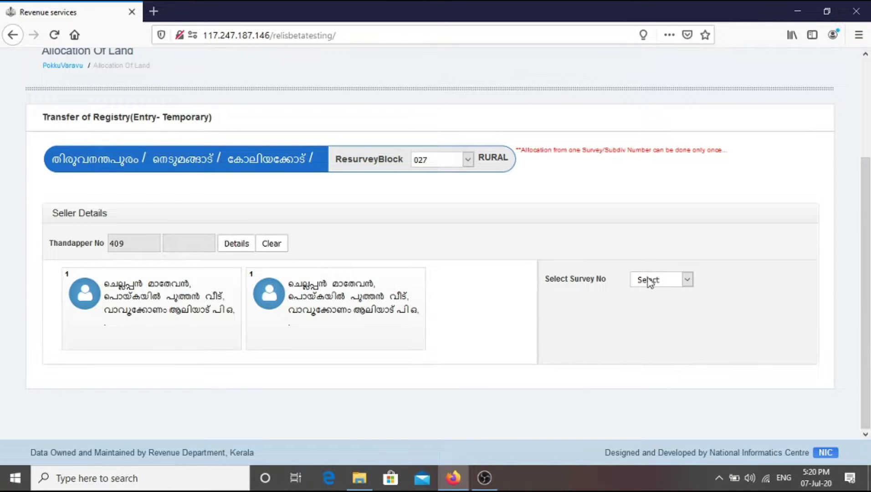
pyautogui.click(668, 281)
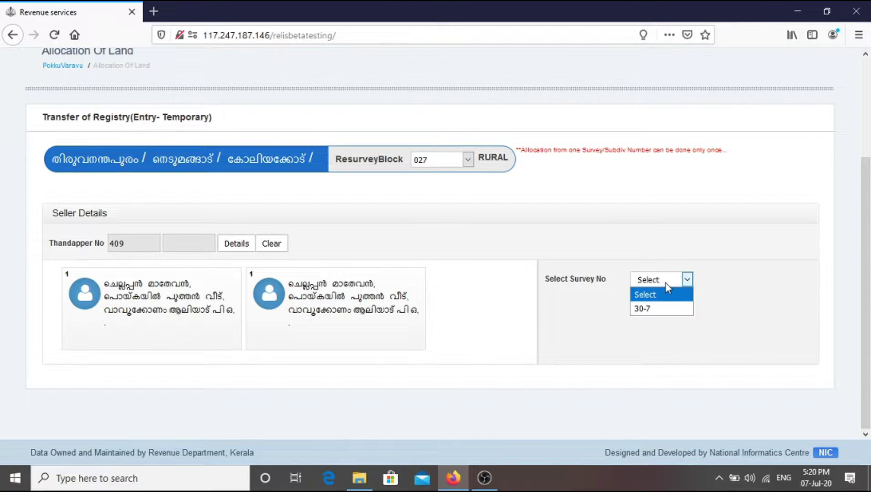
pyautogui.click(654, 310)
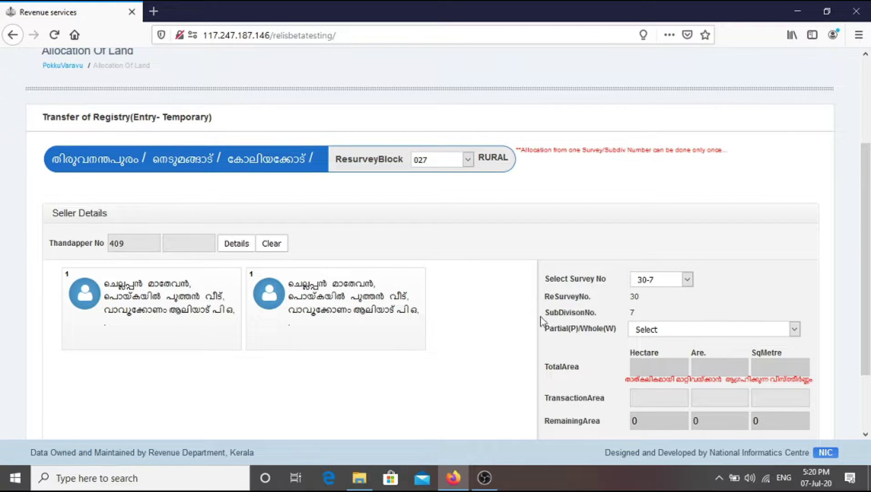
pyautogui.scroll(-3, 474, 325)
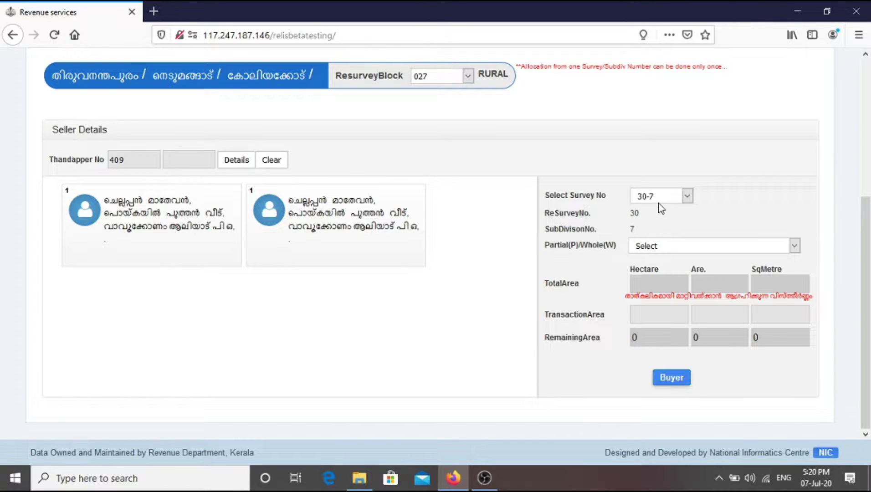
# Step: Set survey 30-7 to Partial with a 2-are transaction area, then bring up the buyer details
pyautogui.click(658, 246)
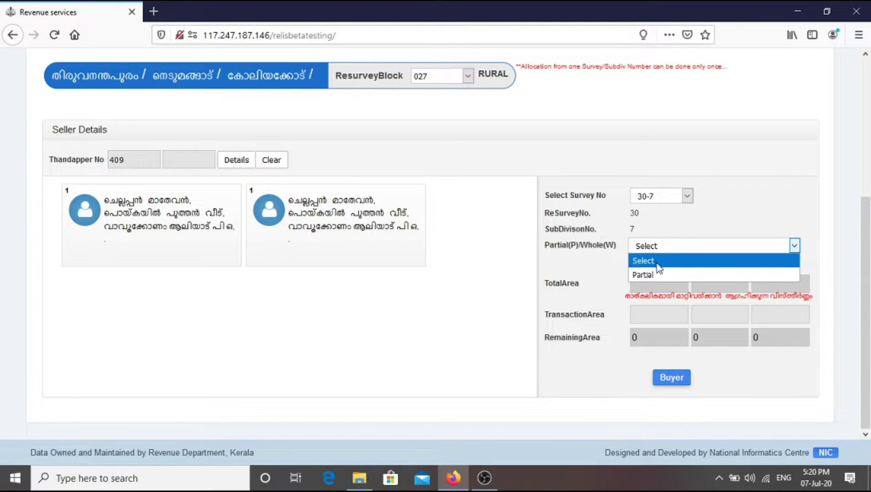
pyautogui.click(660, 275)
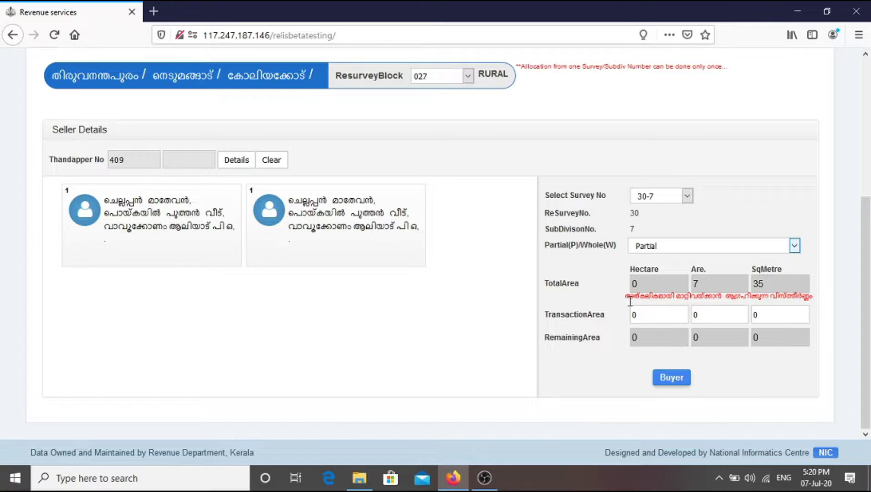
pyautogui.moveTo(625, 300); pyautogui.dragTo(814, 298)
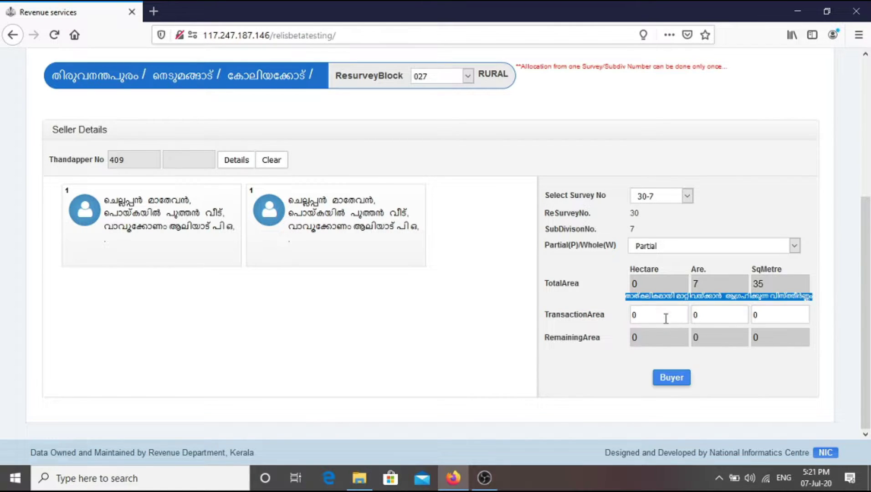
pyautogui.doubleClick(695, 314)
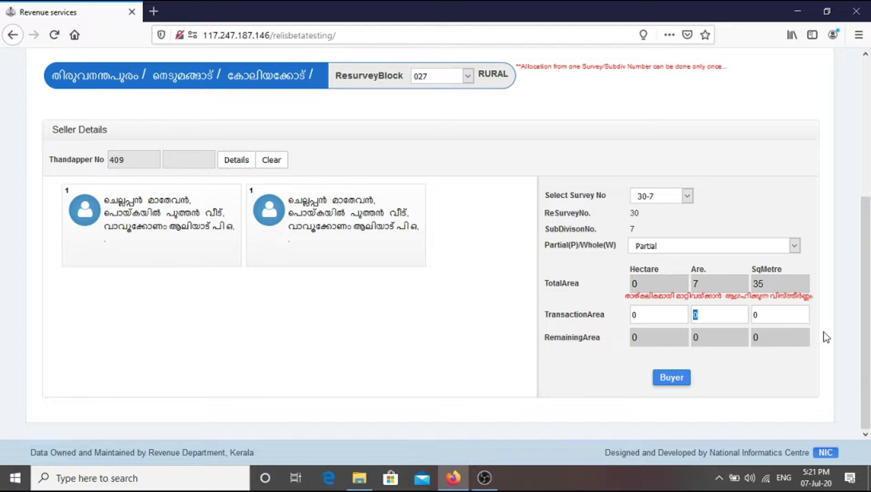
pyautogui.write('2')
pyautogui.press('Tab')
pyautogui.press('Tab')
pyautogui.click(711, 316)
pyautogui.click(674, 383)
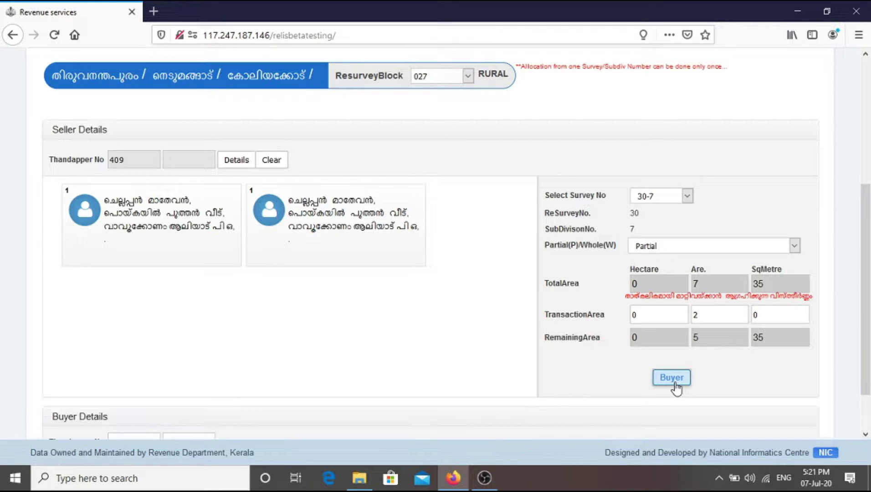
pyautogui.scroll(-5, 377, 356)
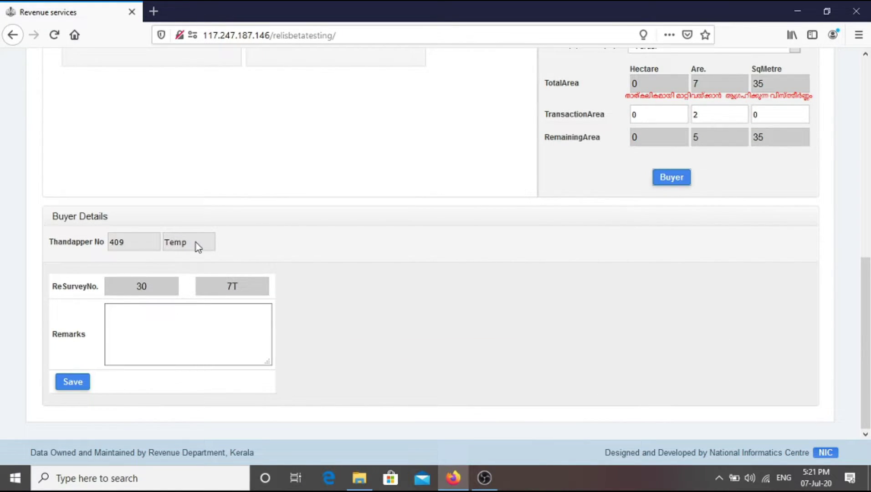
# Step: Save the transfer entry with remark 'temp' and acknowledge the Successfully Inserted alert
pyautogui.click(178, 335)
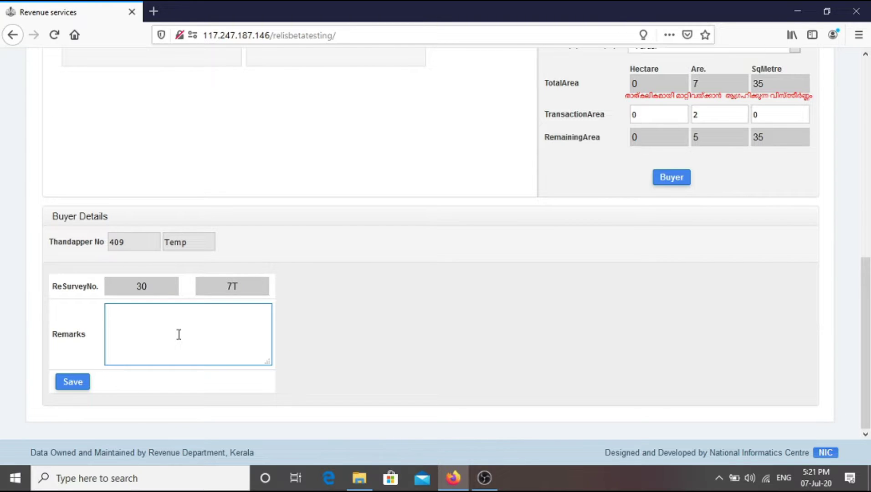
pyautogui.write('temp')
pyautogui.click(73, 382)
pyautogui.click(73, 382)
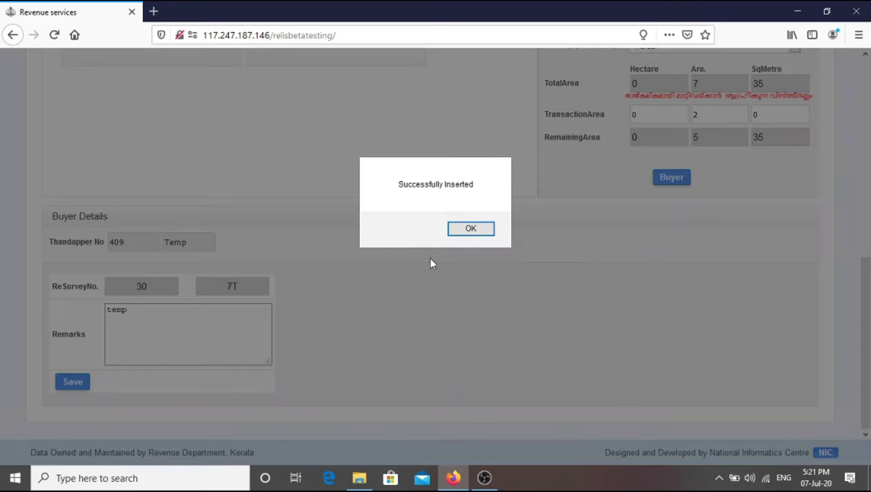
pyautogui.click(479, 232)
pyautogui.scroll(3, 452, 323)
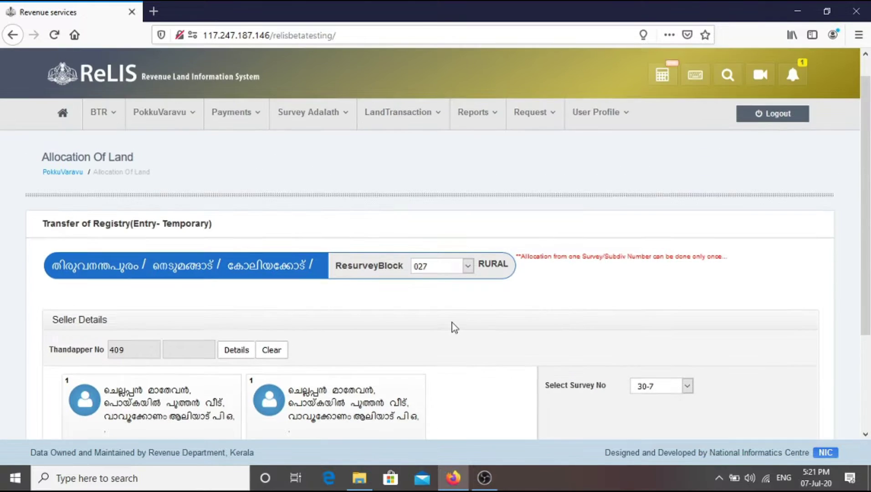
pyautogui.click(189, 145)
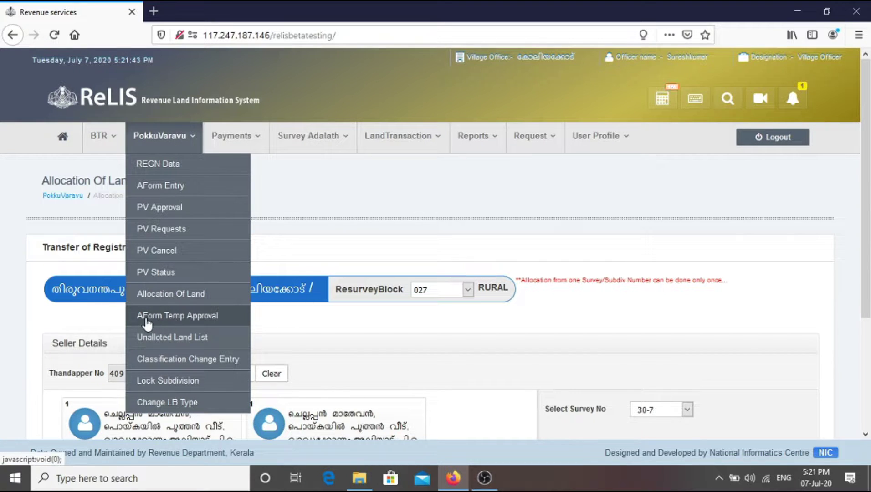
# Step: On AForm Temp Approval, filter to resurvey block 027 and select pending case 419
pyautogui.click(171, 317)
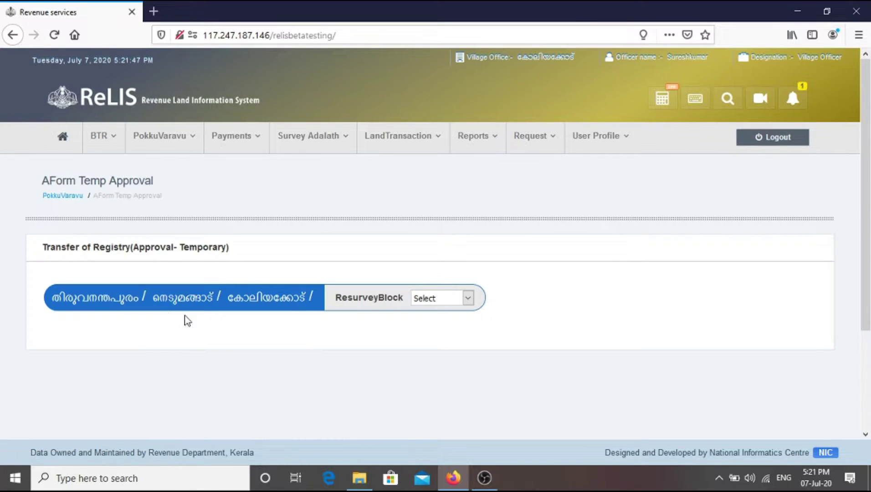
pyautogui.click(444, 303)
pyautogui.click(442, 328)
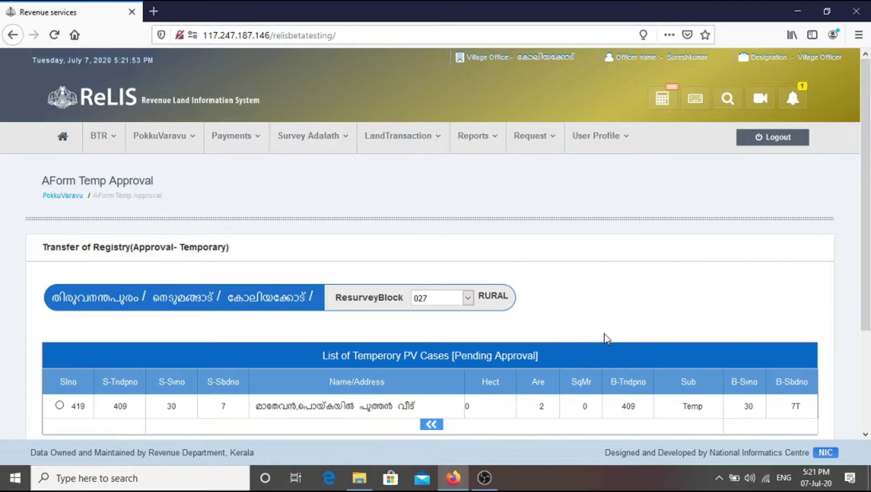
pyautogui.scroll(-3, 604, 339)
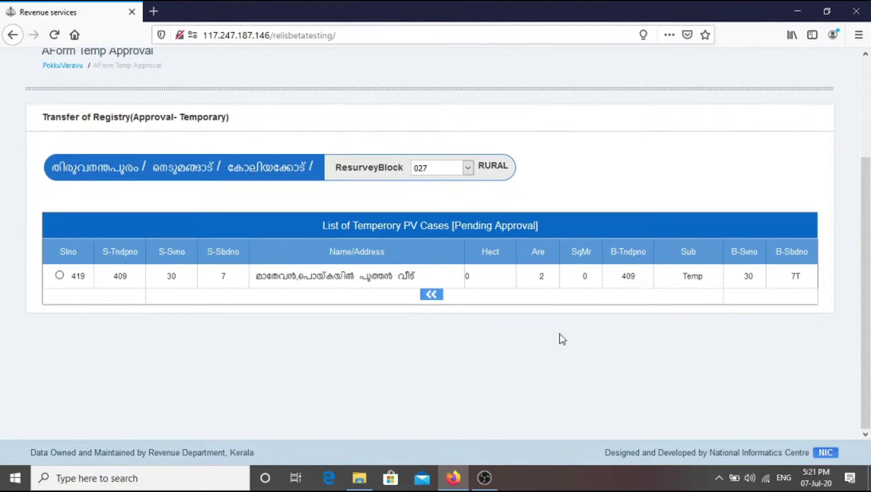
pyautogui.click(59, 275)
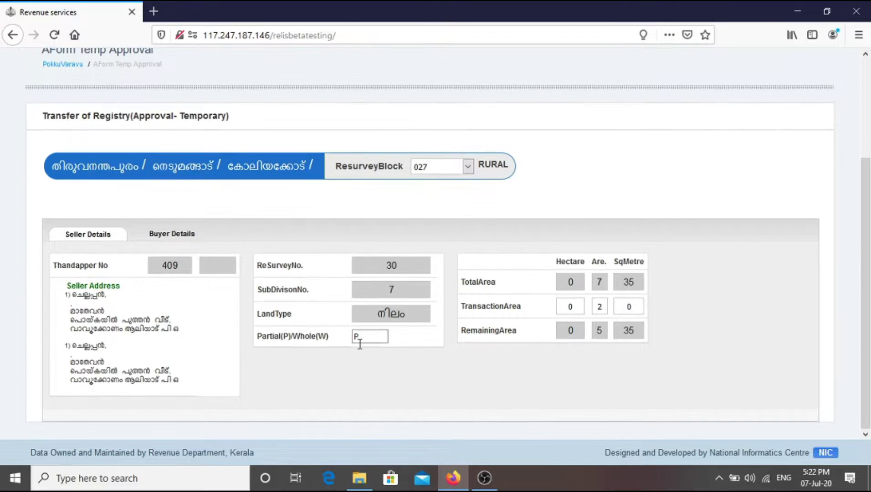
# Step: Set the authority to Village Officer in buyer details and approve case 419
pyautogui.click(159, 238)
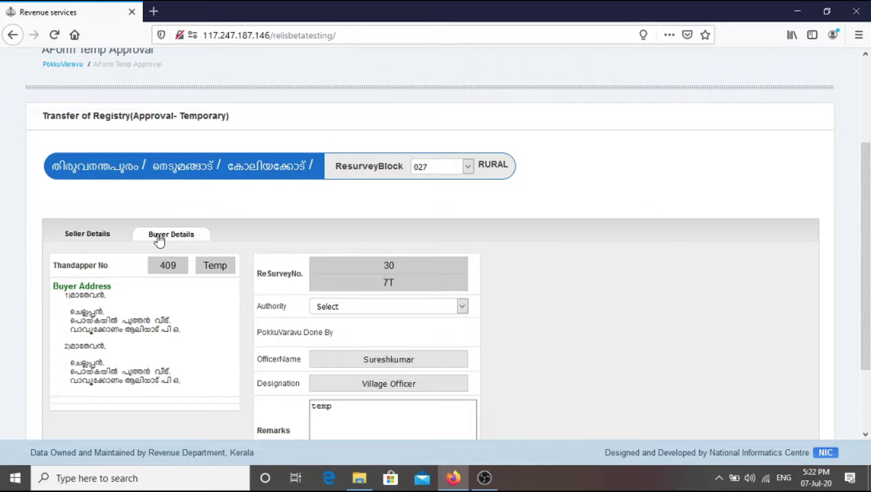
pyautogui.click(106, 242)
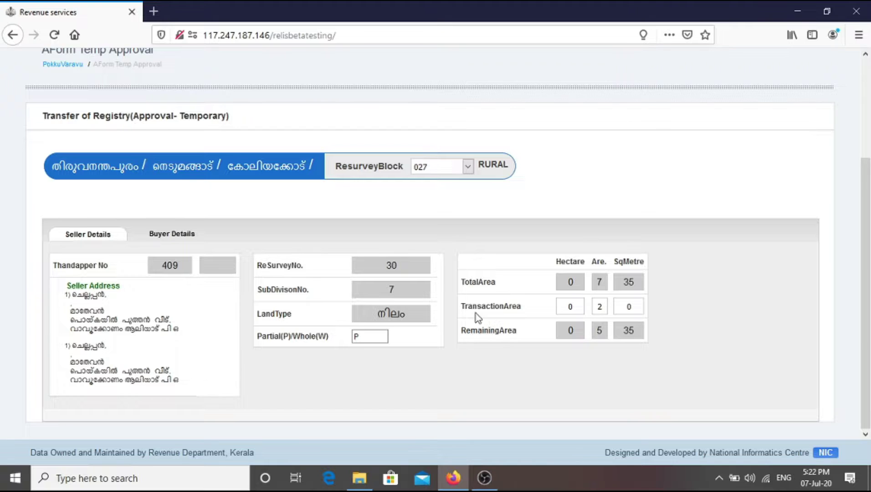
pyautogui.click(161, 238)
pyautogui.scroll(-3, 597, 327)
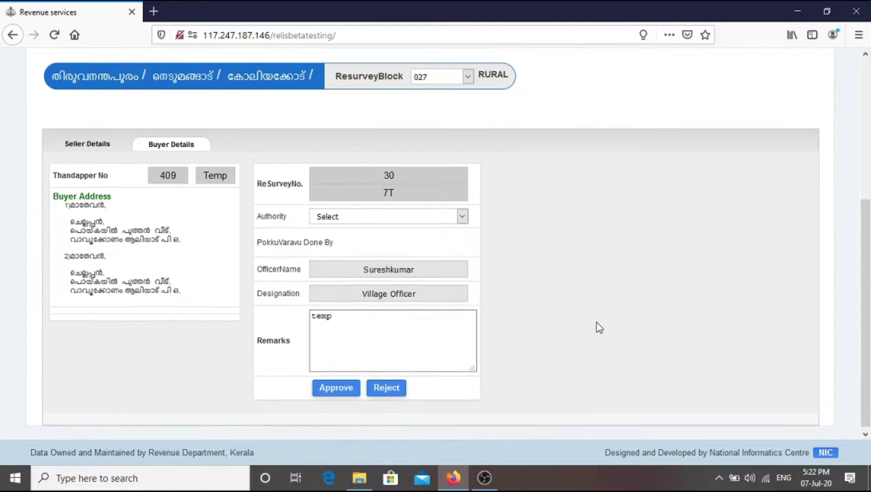
pyautogui.click(372, 212)
pyautogui.click(354, 255)
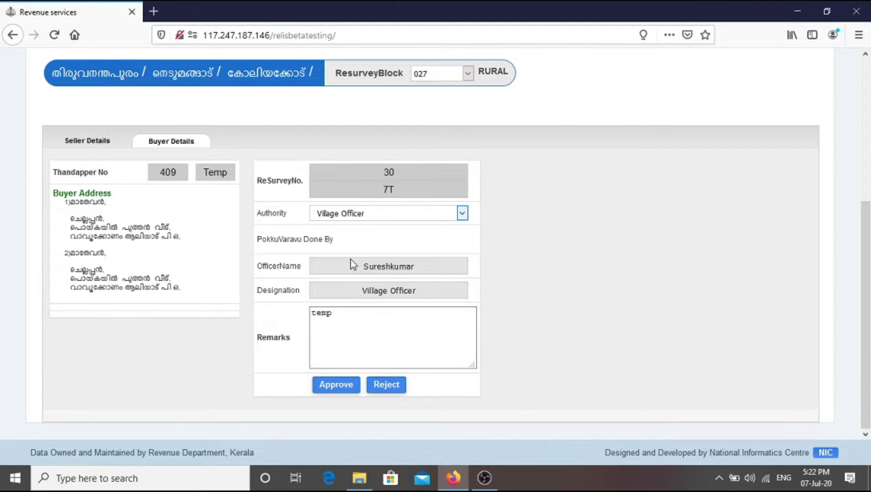
pyautogui.click(334, 385)
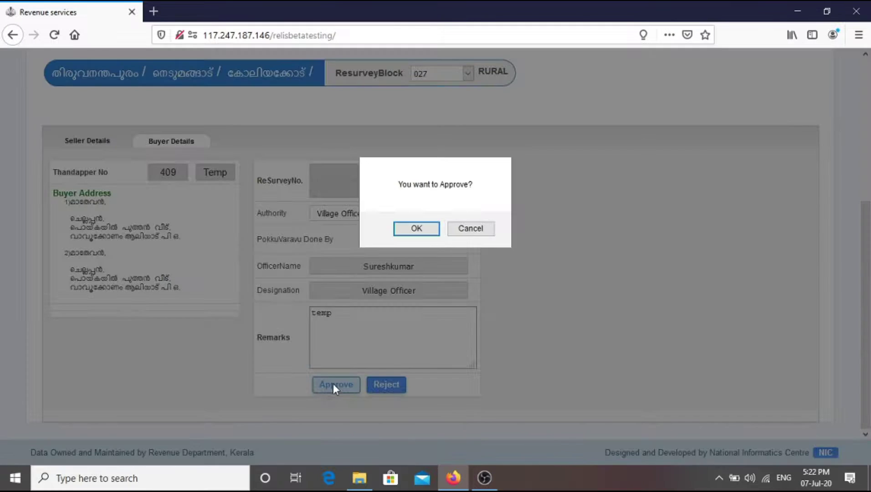
pyautogui.click(439, 229)
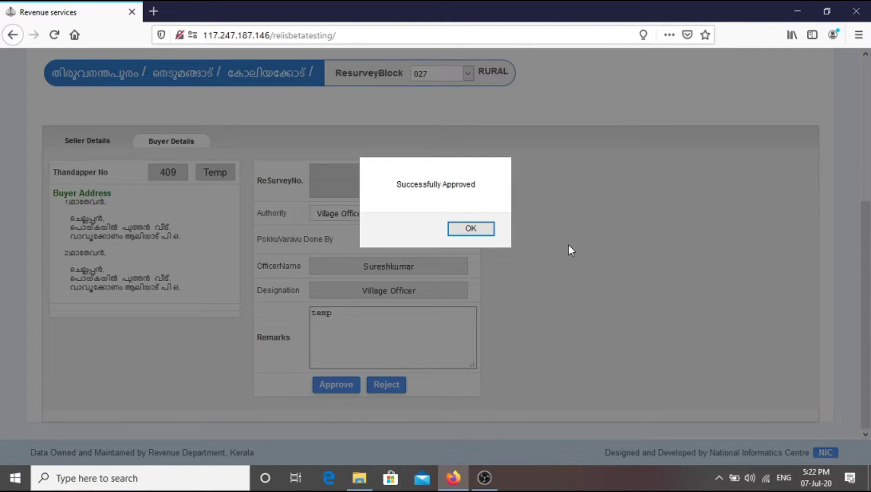
pyautogui.click(456, 231)
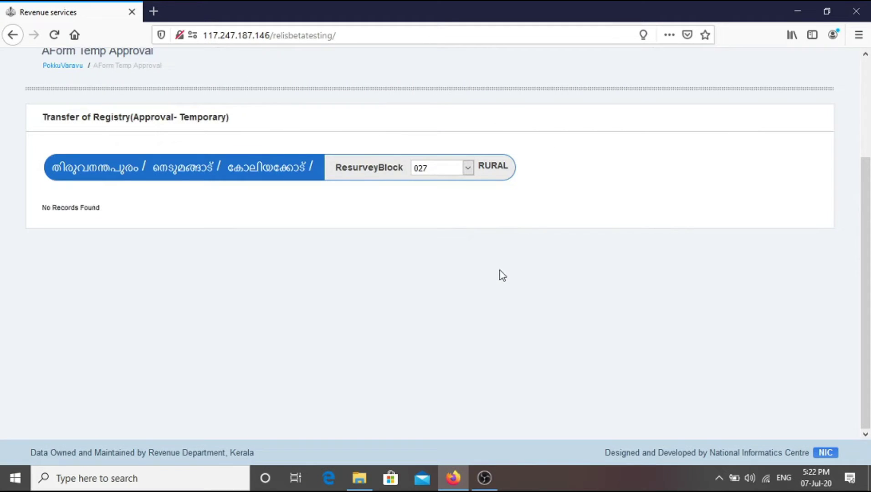
pyautogui.scroll(3, 438, 283)
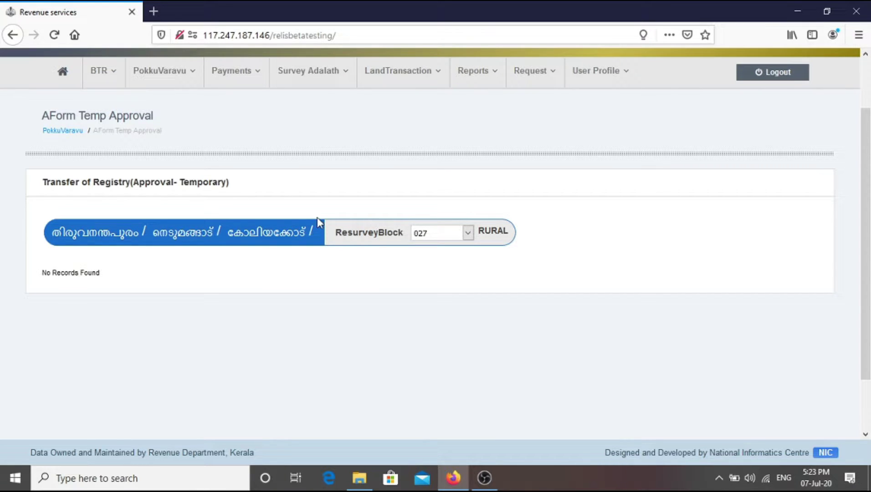
# Step: Open the Unalloted Land List for resurvey block 027
pyautogui.click(170, 69)
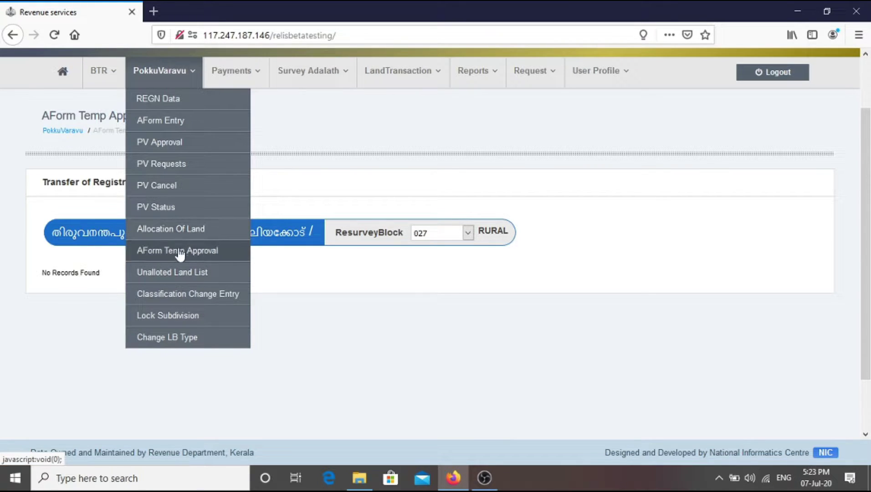
pyautogui.click(185, 274)
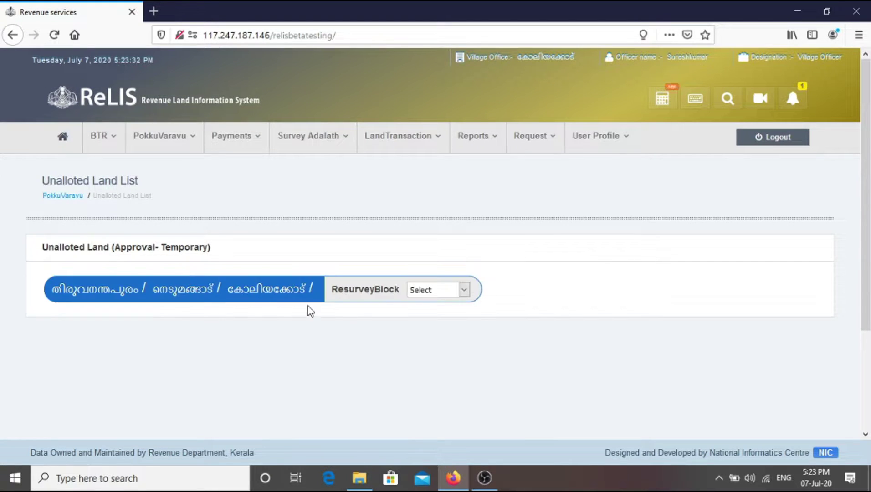
pyautogui.click(451, 291)
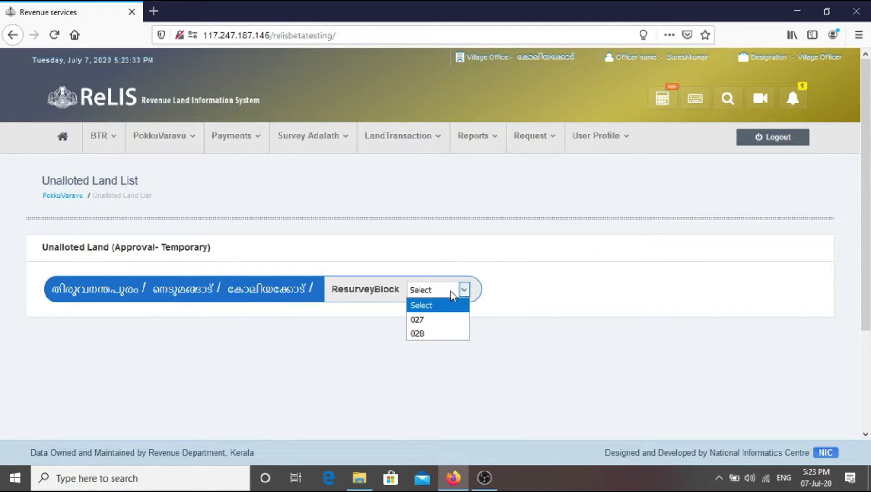
pyautogui.click(430, 320)
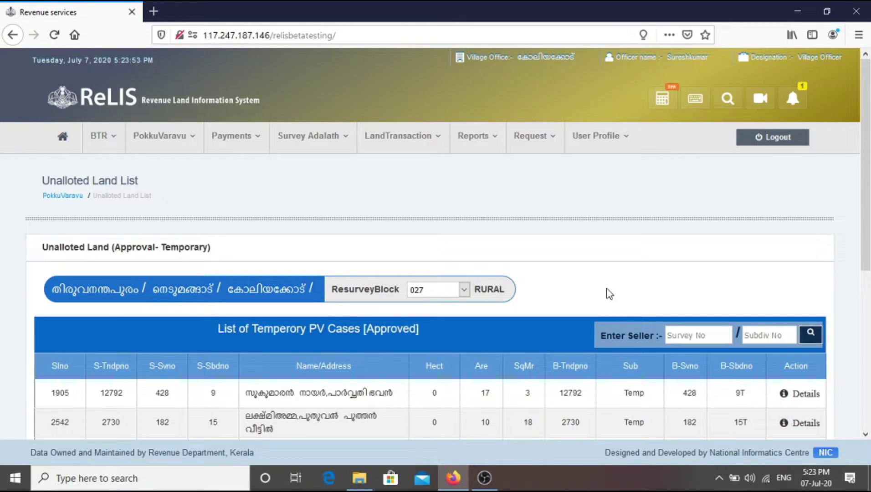
# Step: Search the list for seller survey 30, subdivision 7
pyautogui.scroll(-1, 607, 290)
pyautogui.scroll(-5, 605, 286)
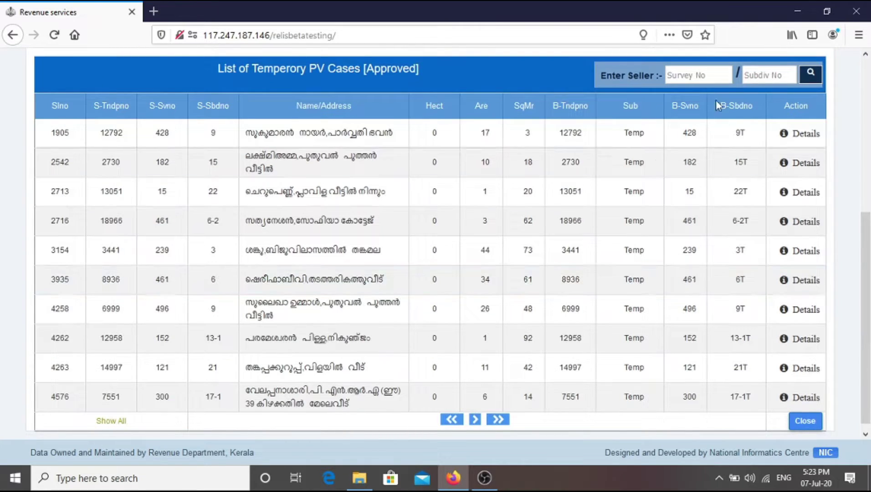
pyautogui.click(708, 72)
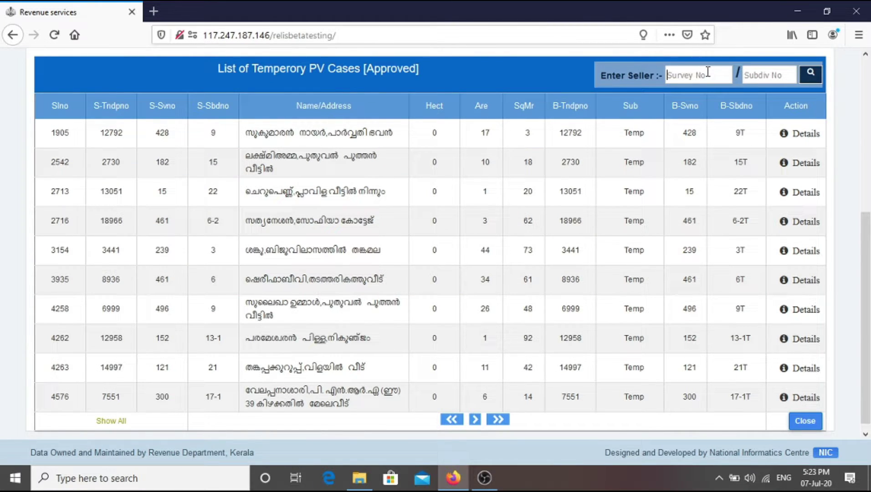
pyautogui.write('30')
pyautogui.press('Tab')
pyautogui.write('7')
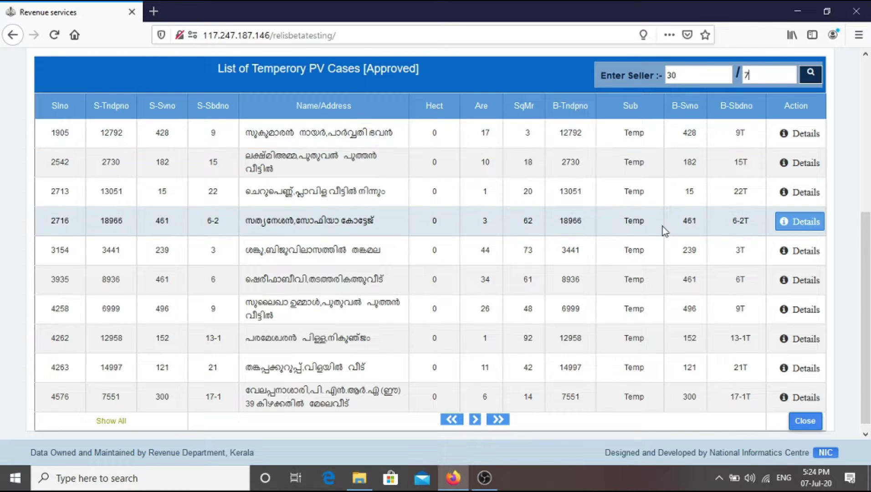
pyautogui.click(810, 75)
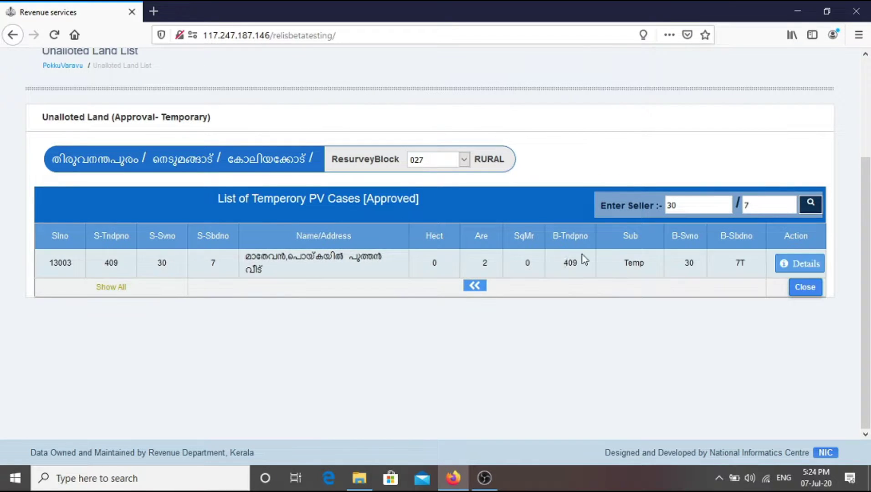
# Step: Open the 30/7 case and set transaction type ധന നിശ്ചയം, amount 1000, document no. 100, sub-registrar authority
pyautogui.click(805, 266)
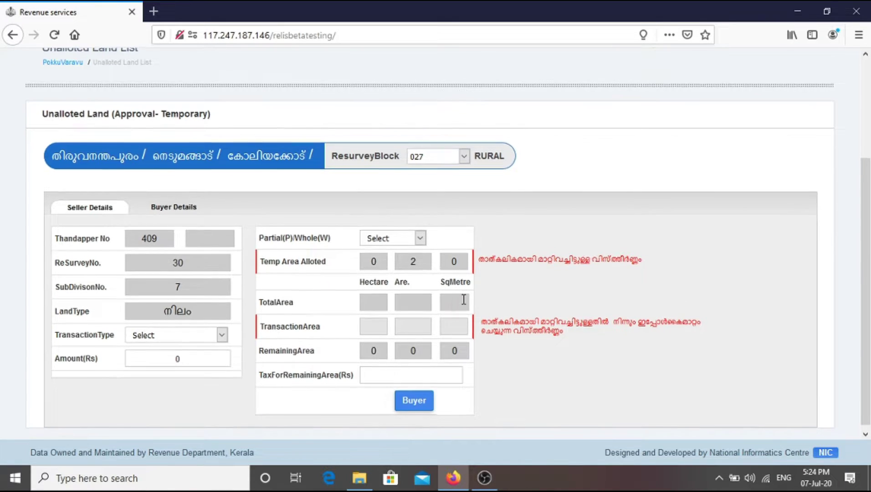
pyautogui.scroll(-1, 365, 296)
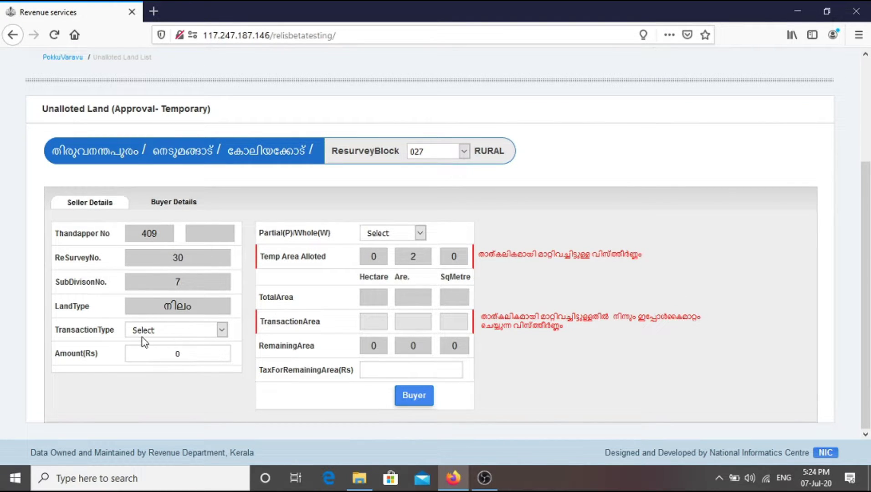
pyautogui.click(165, 330)
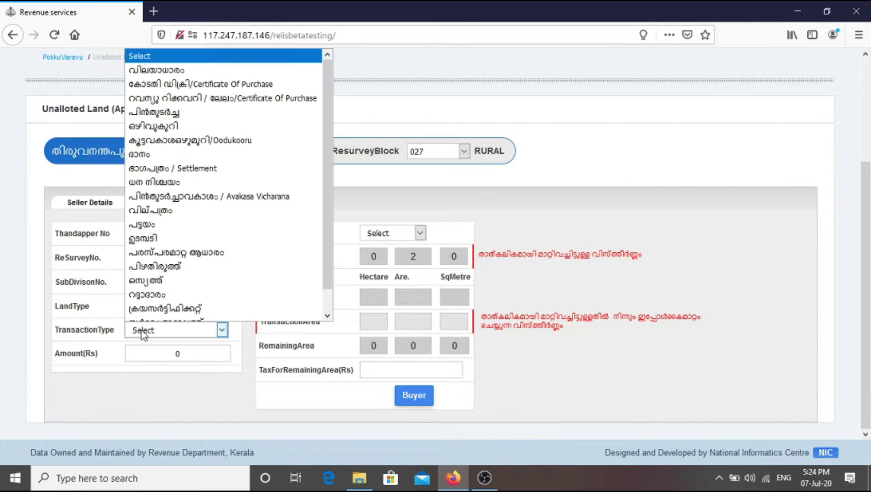
pyautogui.click(155, 174)
pyautogui.click(172, 355)
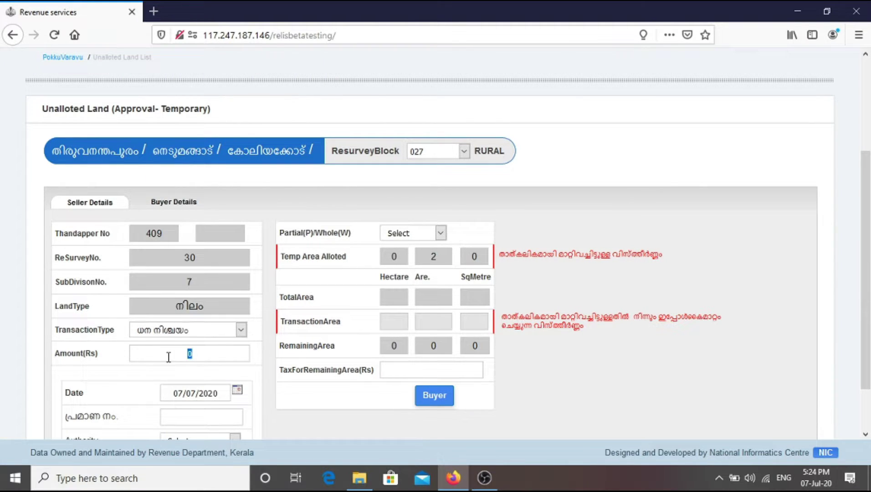
pyautogui.write('1000')
pyautogui.scroll(-1, 170, 360)
pyautogui.scroll(-1, 171, 362)
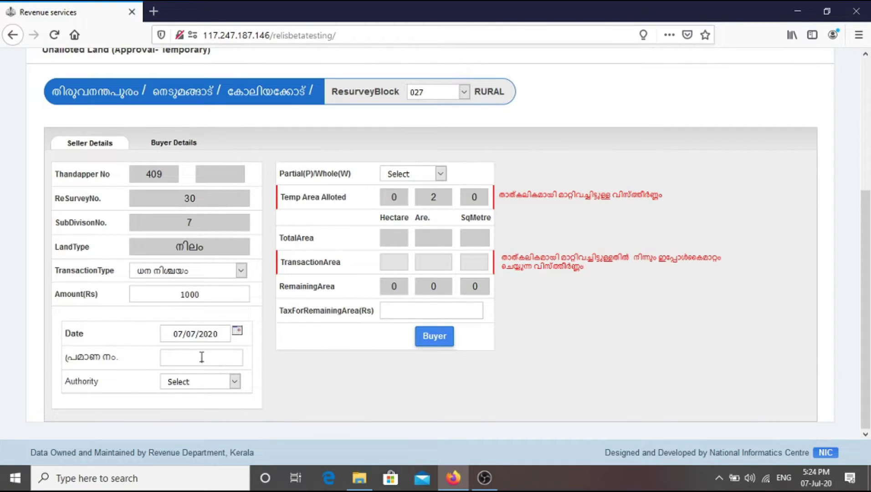
pyautogui.write('100')
pyautogui.click(189, 383)
pyautogui.click(243, 117)
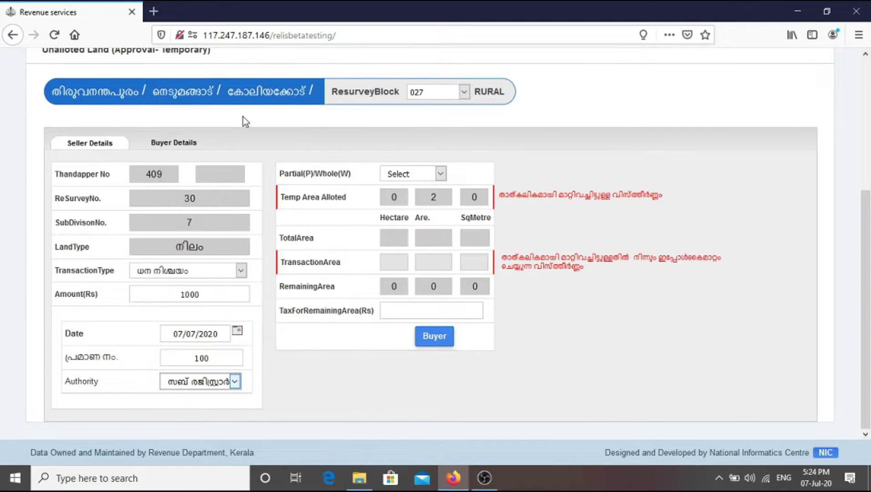
# Step: Make it a Partial transfer of 2 ares with remaining-area tax 25, then go to buyer details
pyautogui.click(428, 176)
pyautogui.click(412, 202)
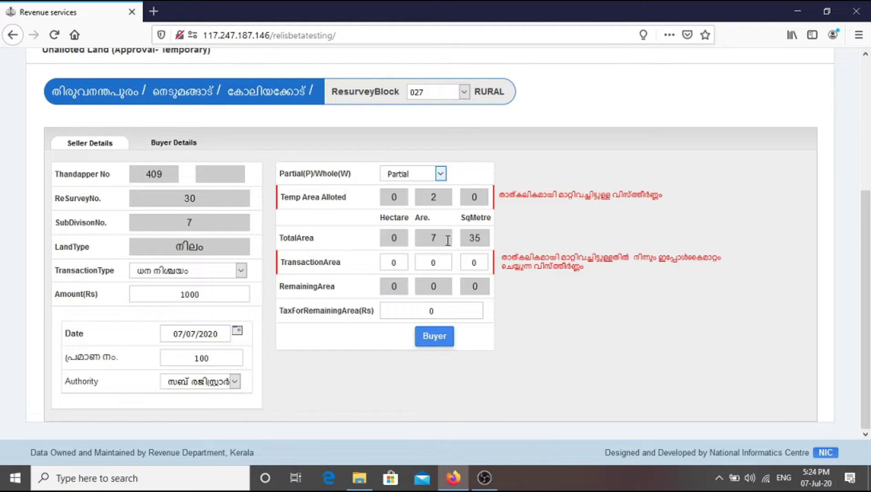
pyautogui.doubleClick(434, 262)
pyautogui.write('2')
pyautogui.press('Tab')
pyautogui.press('Tab')
pyautogui.hotkey('shift', 'Tab')
pyautogui.press('Tab')
pyautogui.click(445, 312)
pyautogui.write('25')
pyautogui.click(445, 340)
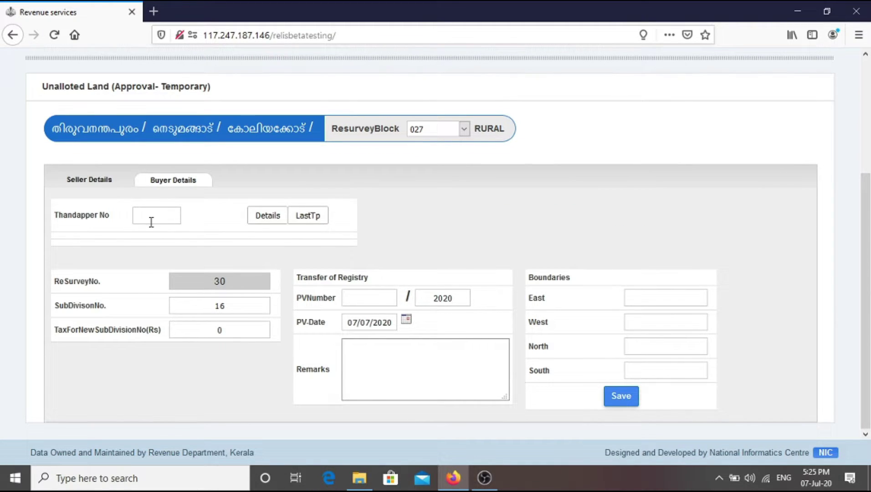
# Step: Load buyer thandapper 100 and set the new subdivision to 16 with tax 5
pyautogui.click(165, 214)
pyautogui.write('100')
pyautogui.click(266, 218)
pyautogui.click(255, 217)
pyautogui.scroll(-2, 262, 329)
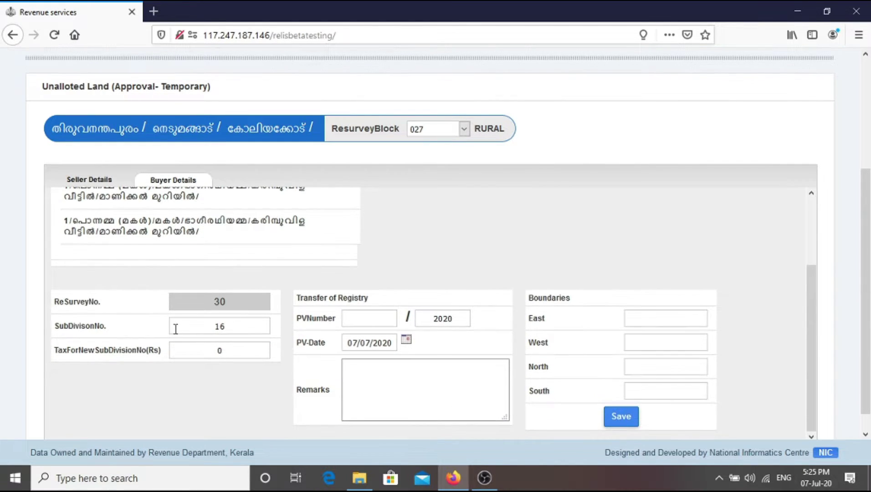
pyautogui.moveTo(241, 326); pyautogui.dragTo(182, 326)
pyautogui.write('15')
pyautogui.press('BackSpace')
pyautogui.write('6')
pyautogui.moveTo(240, 352); pyautogui.dragTo(200, 353)
pyautogui.write('5')
# Step: Enter PV number 78, remark 'ok', '.' for West and North boundaries, and save
pyautogui.click(380, 319)
pyautogui.write('78')
pyautogui.click(421, 384)
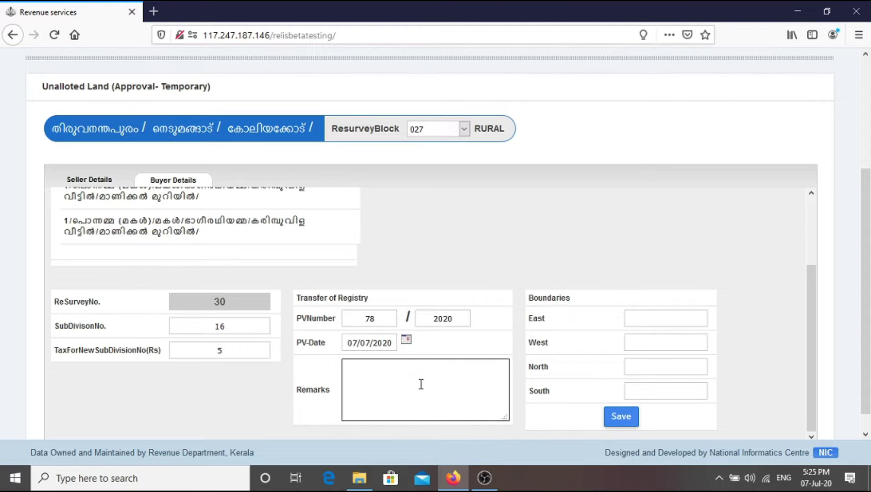
pyautogui.write('ok')
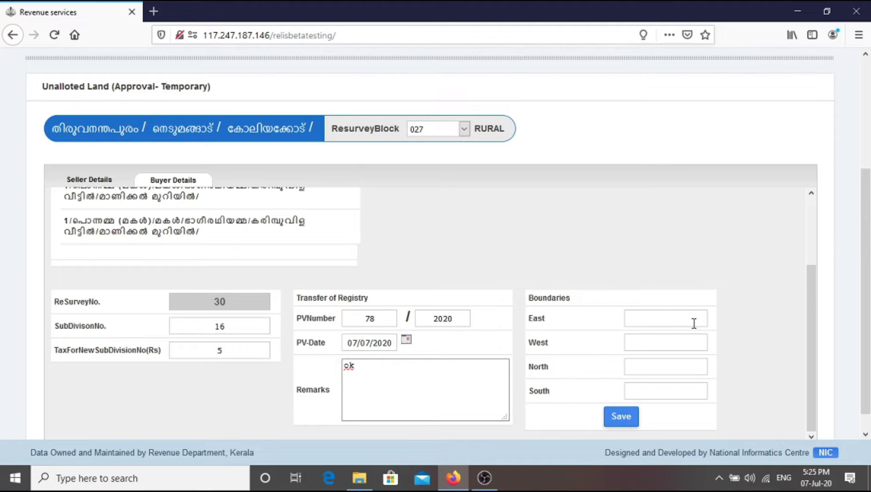
pyautogui.click(686, 342)
pyautogui.write('.')
pyautogui.click(668, 373)
pyautogui.write('.')
pyautogui.click(669, 392)
pyautogui.click(619, 418)
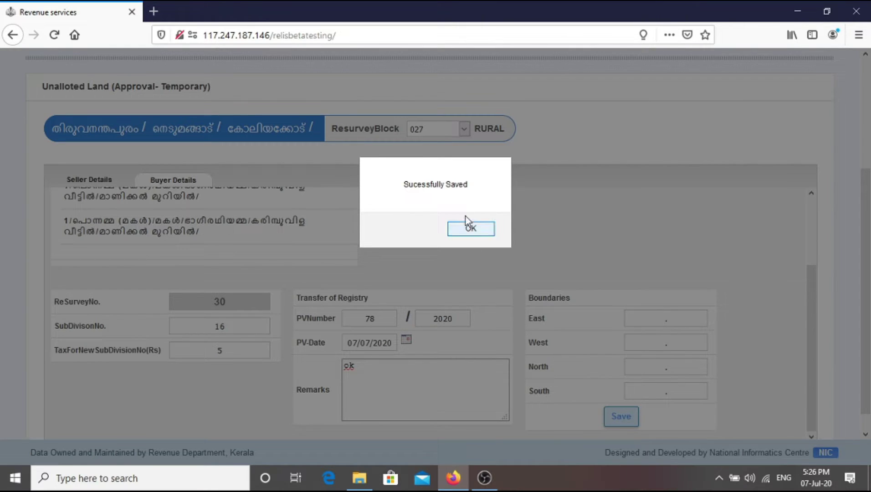
# Step: Dismiss the save alert and return to the Unalloted Land list of approved temporary PV cases
pyautogui.click(459, 232)
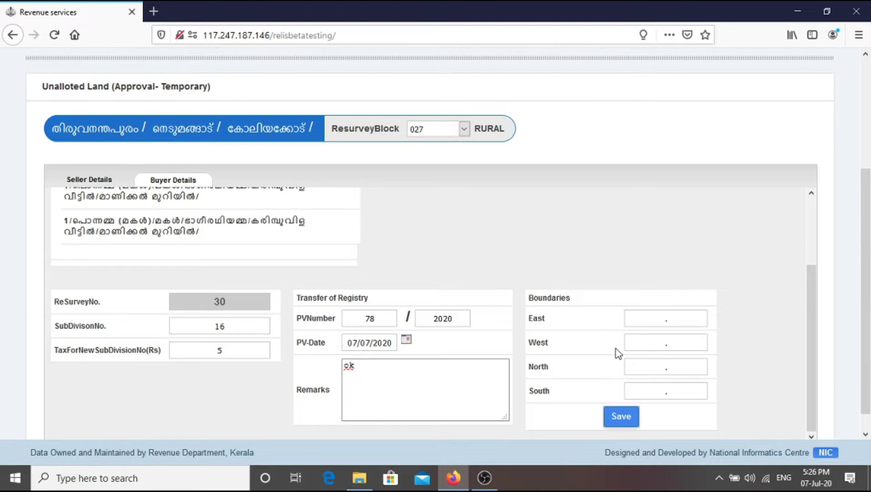
pyautogui.scroll(4, 452, 300)
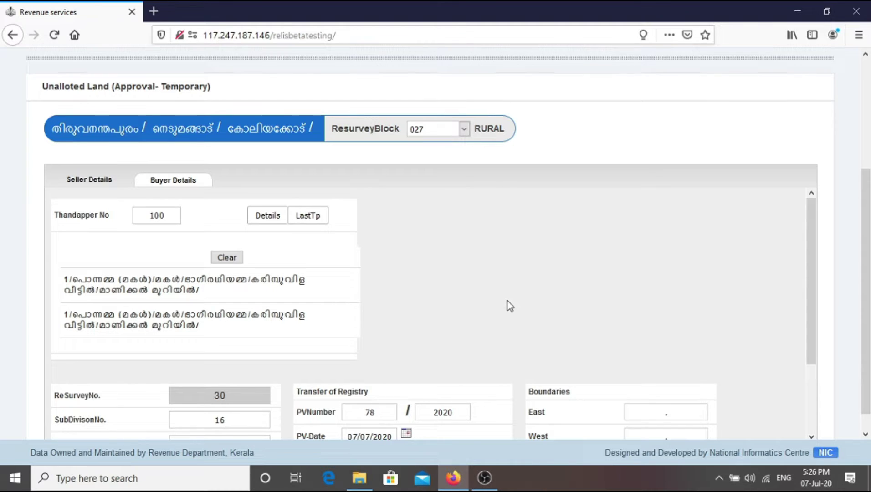
pyautogui.scroll(-4, 506, 301)
pyautogui.scroll(4, 510, 304)
pyautogui.scroll(3, 337, 186)
pyautogui.click(179, 138)
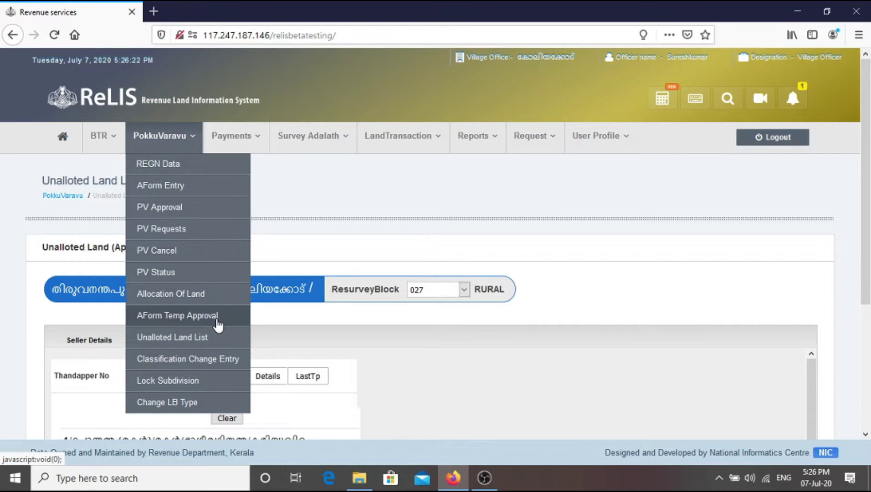
pyautogui.click(212, 345)
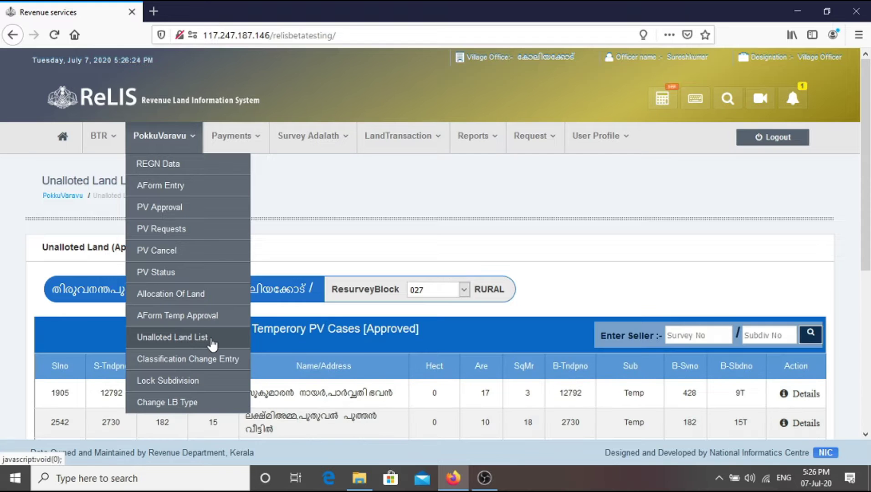
# Step: Go to the PV Approval page and select resurvey block 027
pyautogui.click(173, 208)
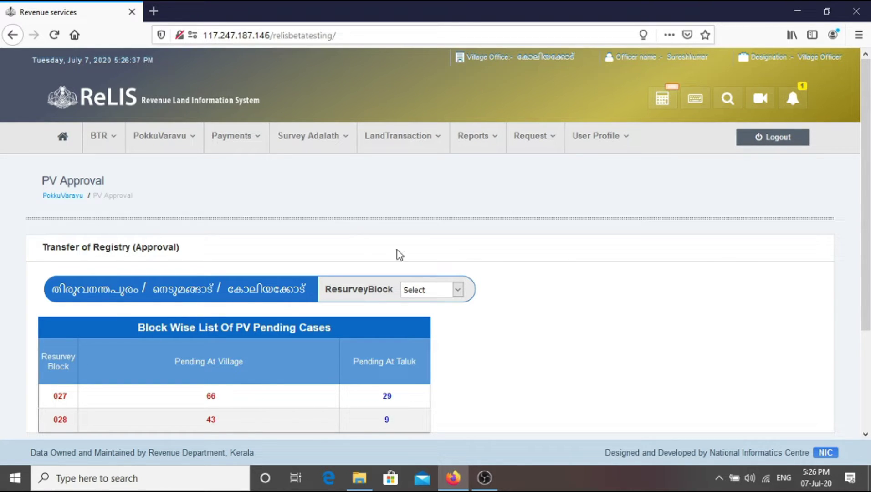
pyautogui.click(428, 293)
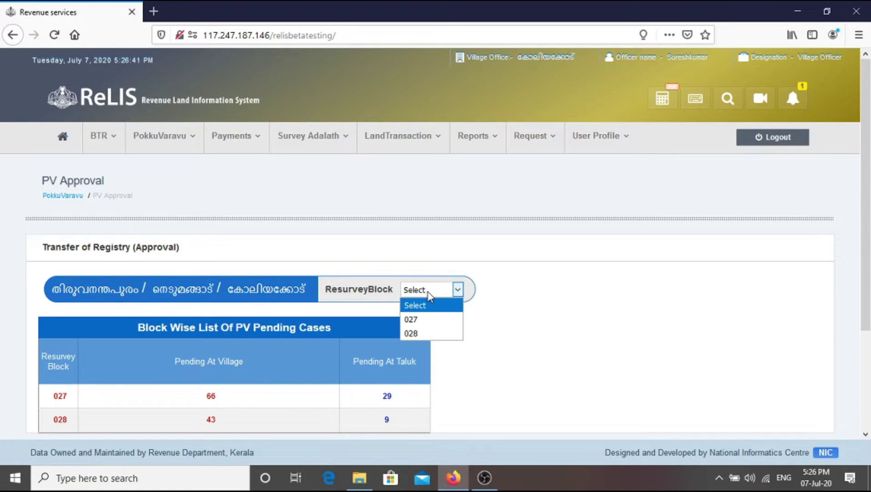
pyautogui.click(423, 320)
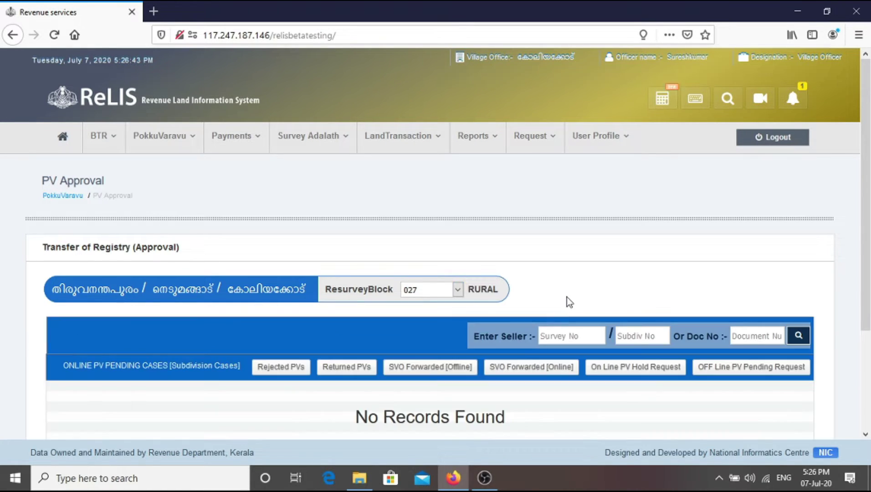
# Step: Search for pending cases by seller survey 30/7
pyautogui.scroll(-2, 567, 297)
pyautogui.click(575, 271)
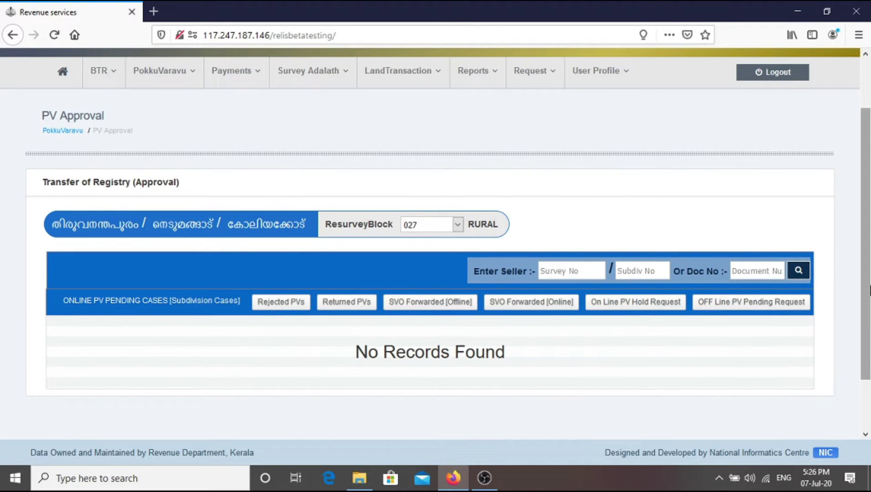
pyautogui.write('30')
pyautogui.write('7')
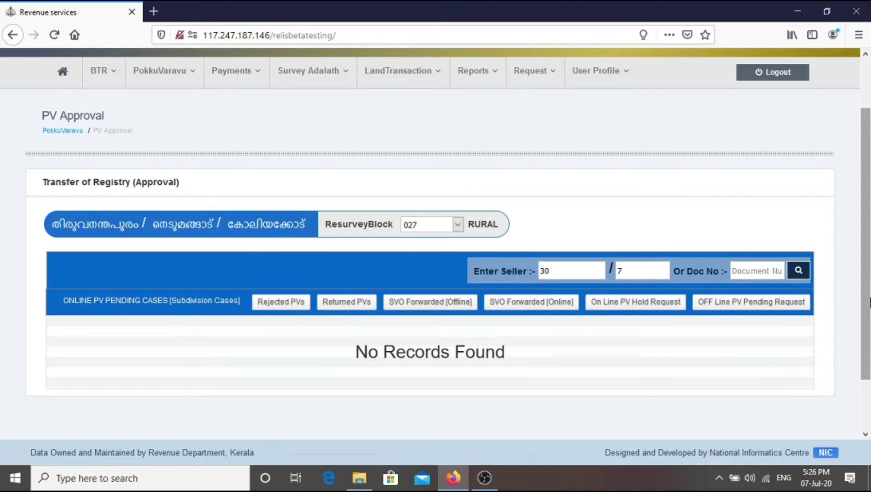
pyautogui.click(799, 279)
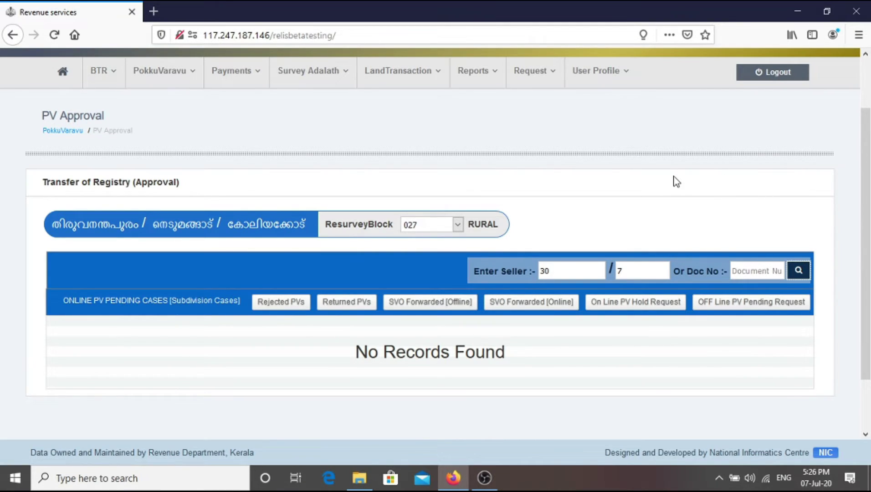
pyautogui.scroll(-2, 638, 200)
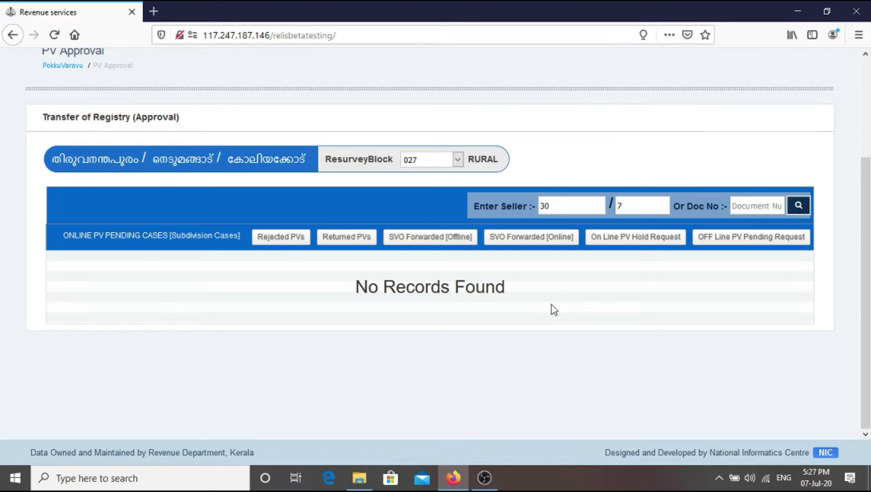
pyautogui.press('Return')
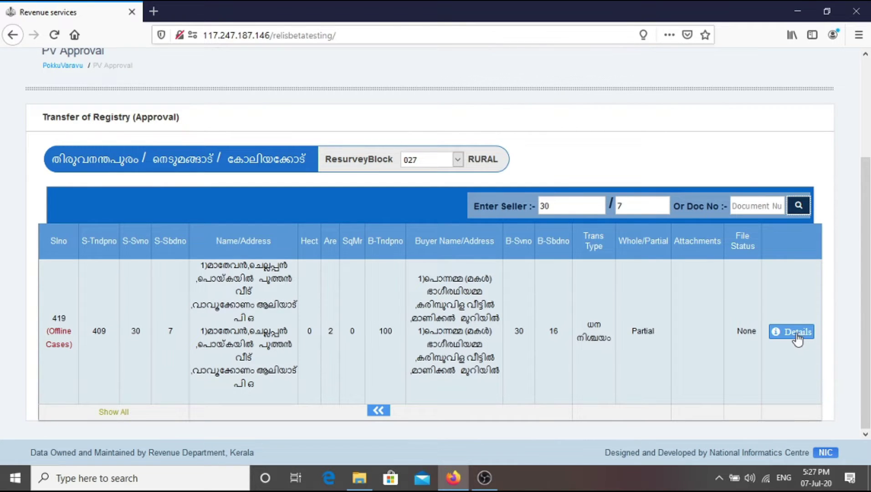
# Step: Open case 419's details and scroll through the seller and buyer fields
pyautogui.click(796, 331)
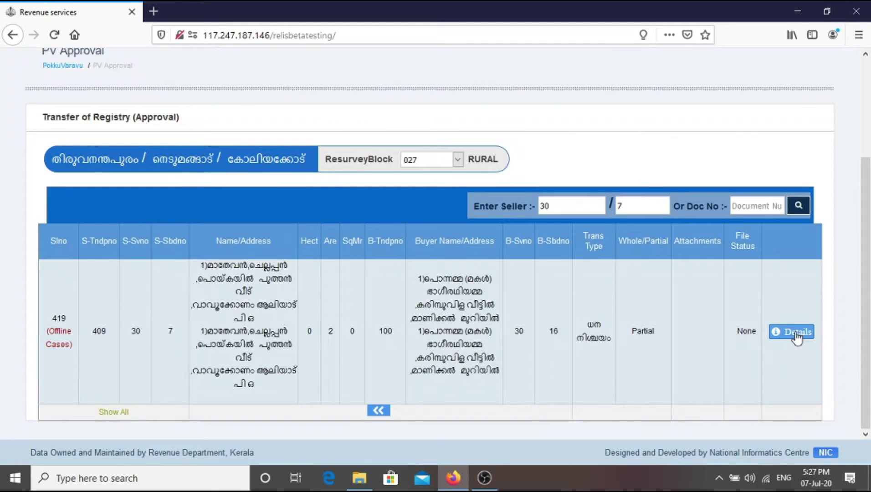
pyautogui.click(797, 331)
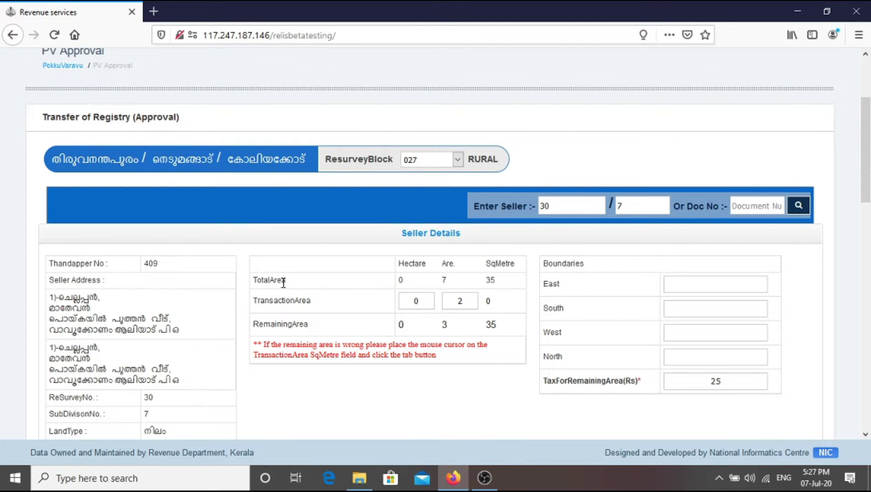
pyautogui.scroll(-2, 283, 285)
pyautogui.scroll(-1, 285, 288)
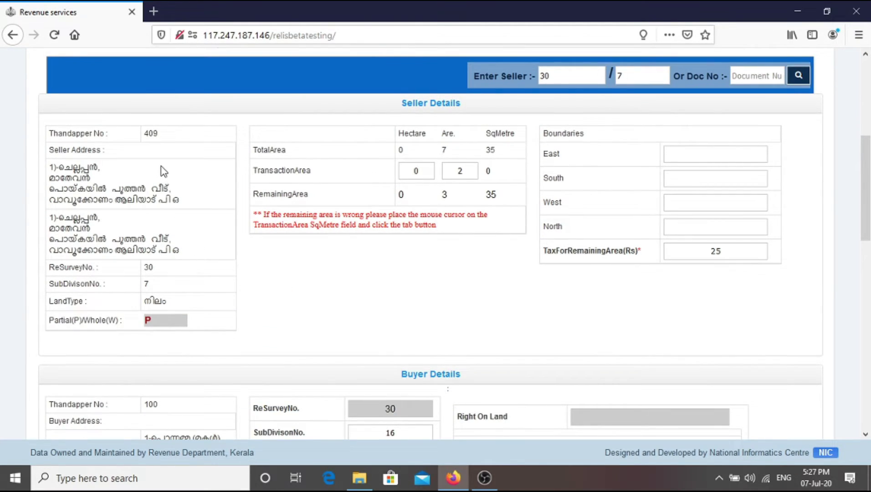
# Step: Recompute the remaining area from the transaction area fields to 5 ares 35 m²
pyautogui.scroll(-4, 215, 330)
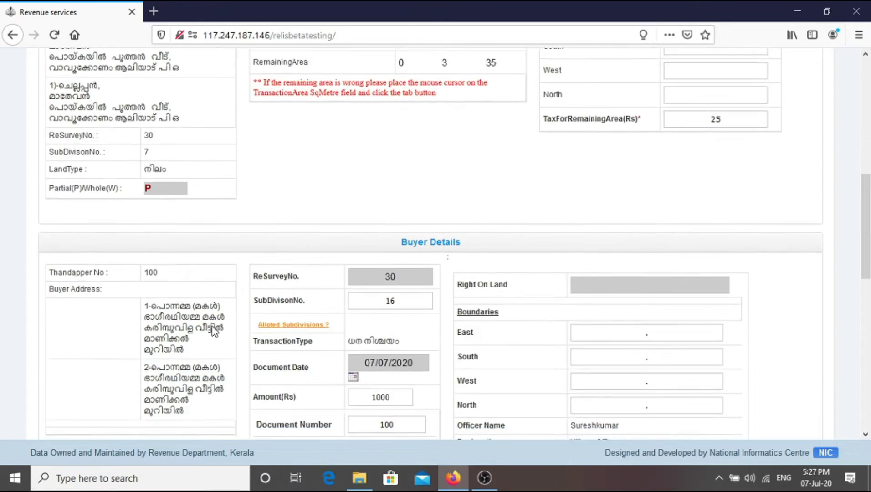
pyautogui.scroll(4, 213, 326)
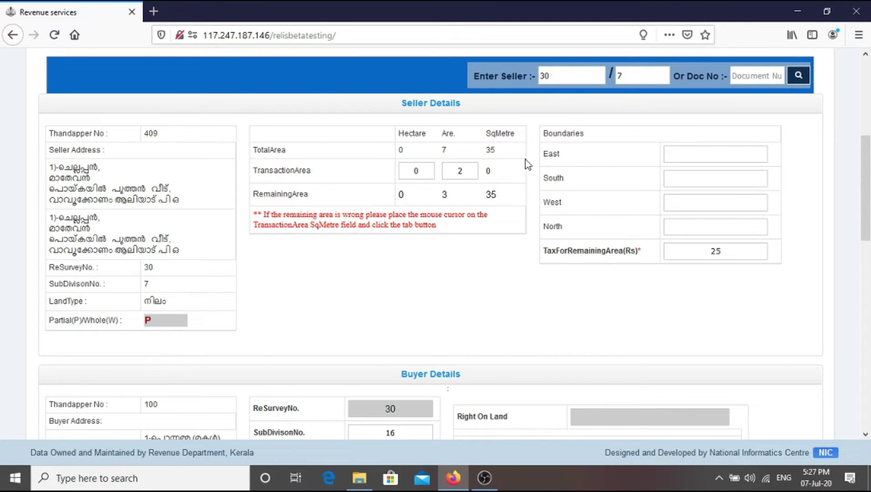
pyautogui.click(469, 169)
pyautogui.press('Tab')
pyautogui.press('Tab')
pyautogui.click(721, 155)
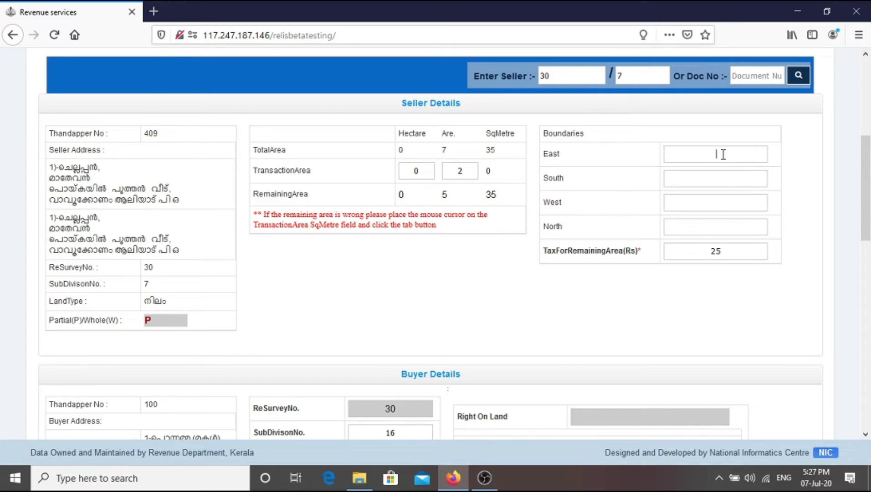
pyautogui.click(496, 174)
pyautogui.press('Tab')
# Step: Fill the East and South seller boundaries with a '.' placeholder
pyautogui.click(724, 155)
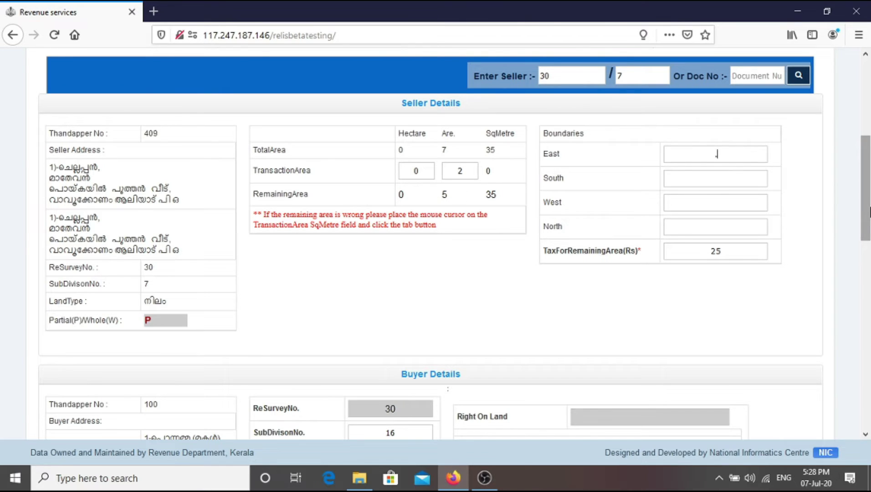
pyautogui.click(753, 177)
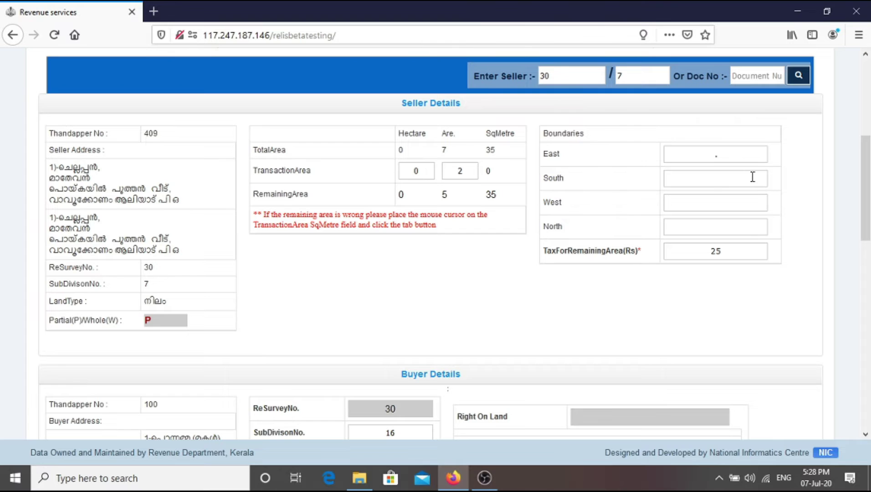
pyautogui.write('.')
pyautogui.click(725, 204)
pyautogui.scroll(-5, 633, 285)
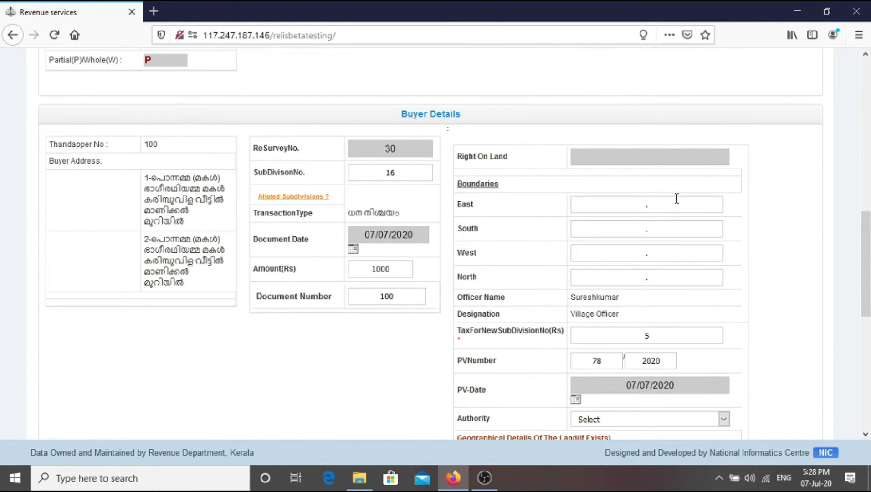
# Step: Set the approving authority to Tahsildar instead of Village Officer
pyautogui.scroll(-3, 667, 301)
pyautogui.scroll(-2, 674, 316)
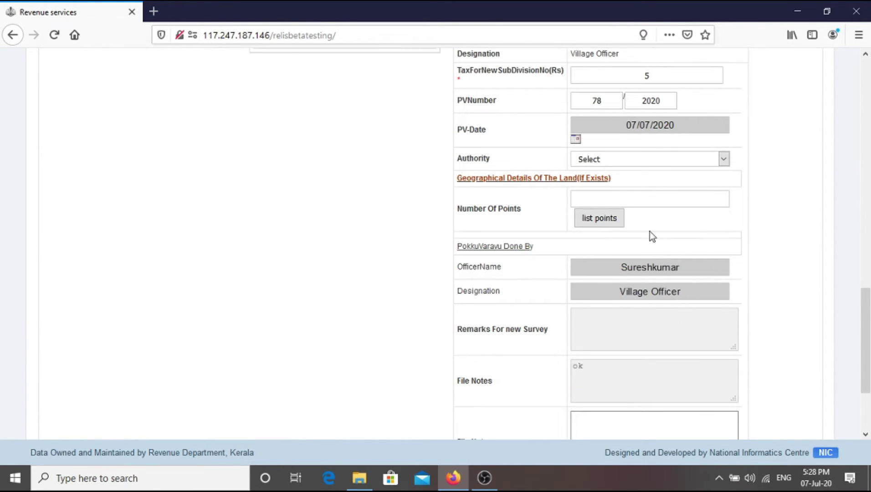
pyautogui.click(625, 158)
pyautogui.click(610, 217)
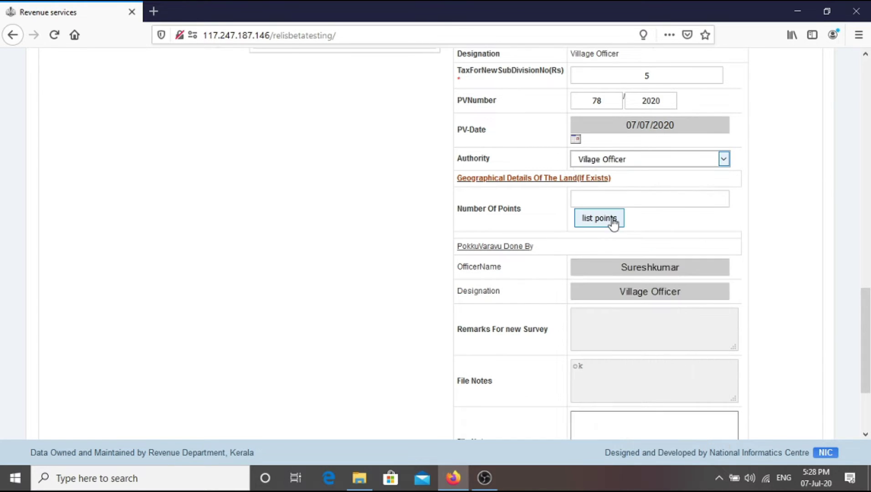
pyautogui.click(605, 162)
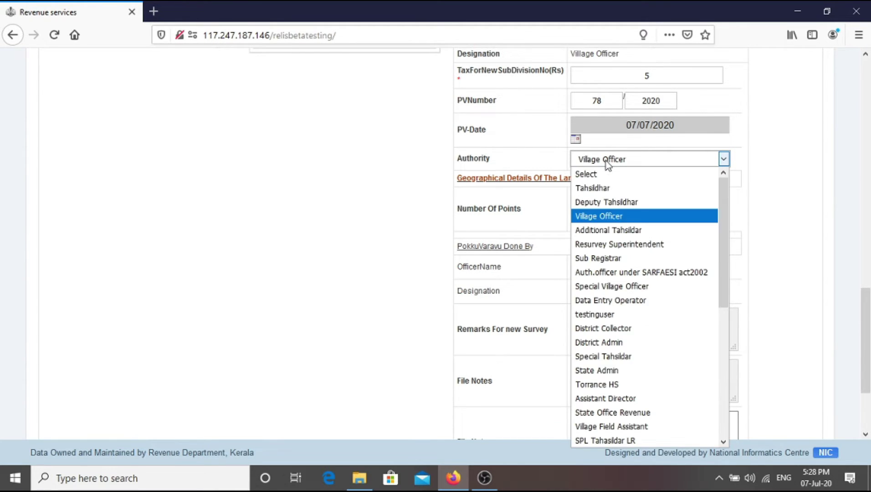
pyautogui.click(604, 188)
pyautogui.scroll(-2, 663, 292)
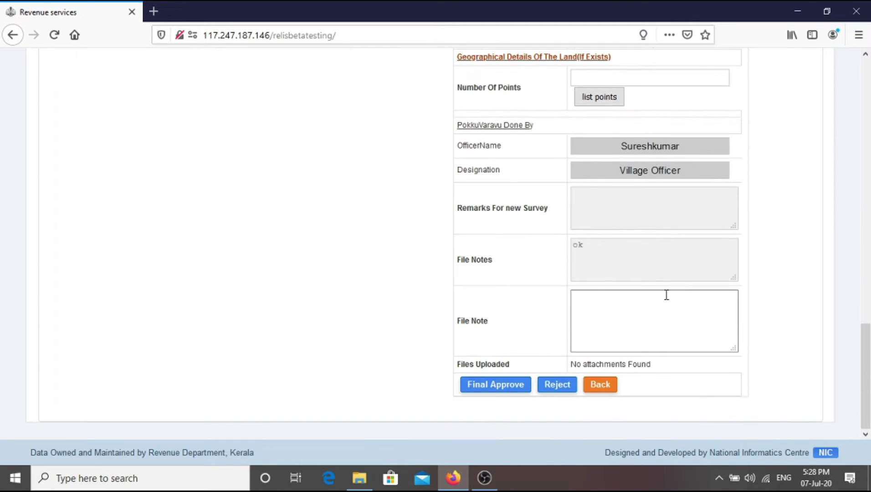
# Step: Add file note 'ok', confirm Final Approve, and dismiss the mpvreg insert error
pyautogui.click(654, 305)
pyautogui.write('ok')
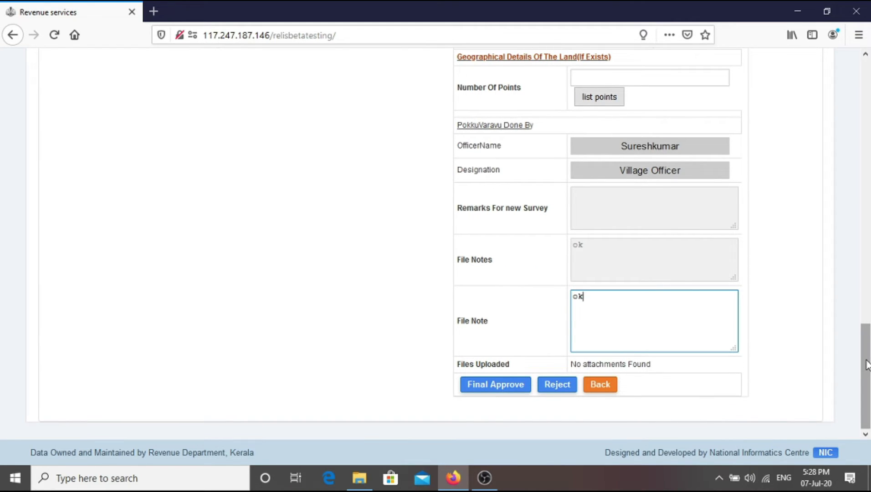
pyautogui.click(483, 392)
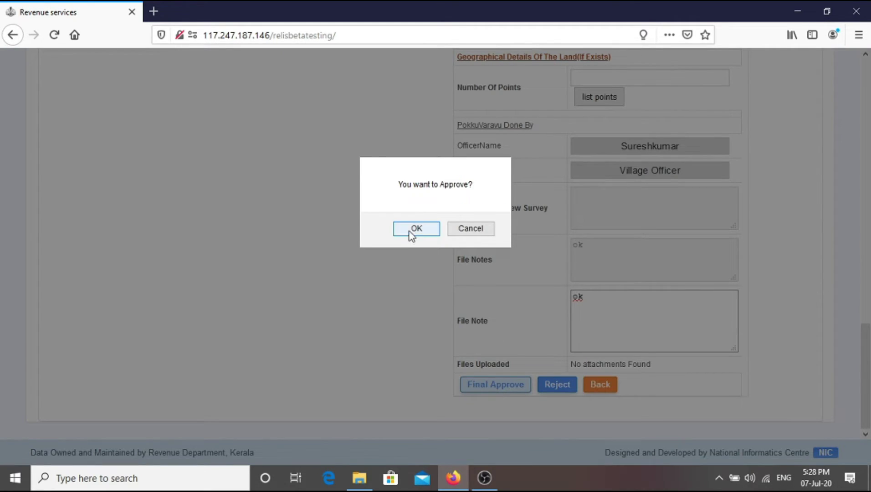
pyautogui.click(410, 230)
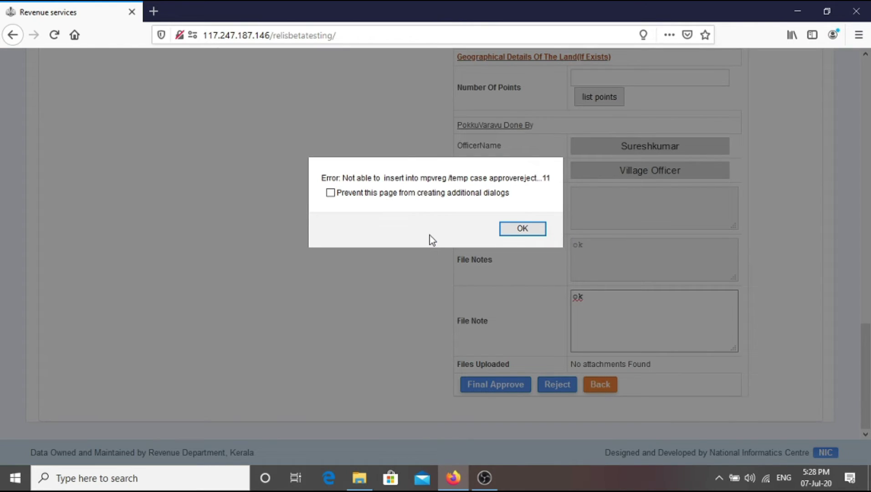
pyautogui.click(524, 231)
pyautogui.scroll(15, 326, 279)
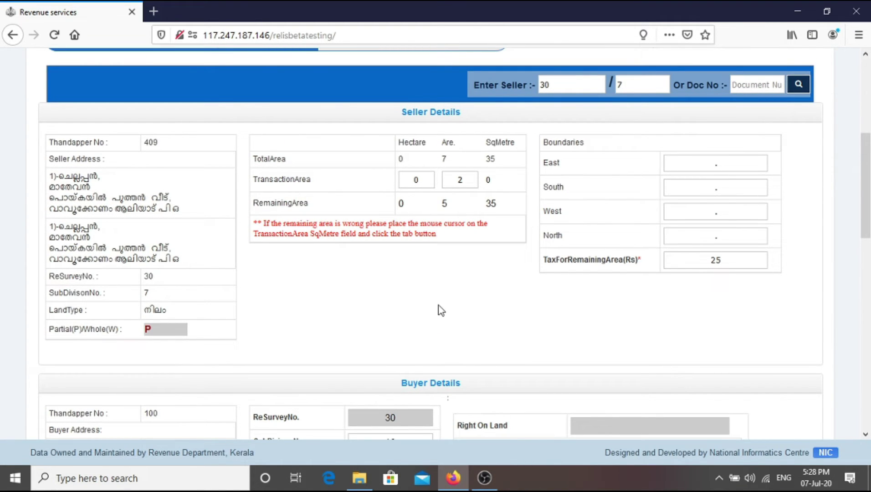
# Step: Go to PokkuVaravu > PV Cancel and view its empty search form
pyautogui.scroll(5, 440, 308)
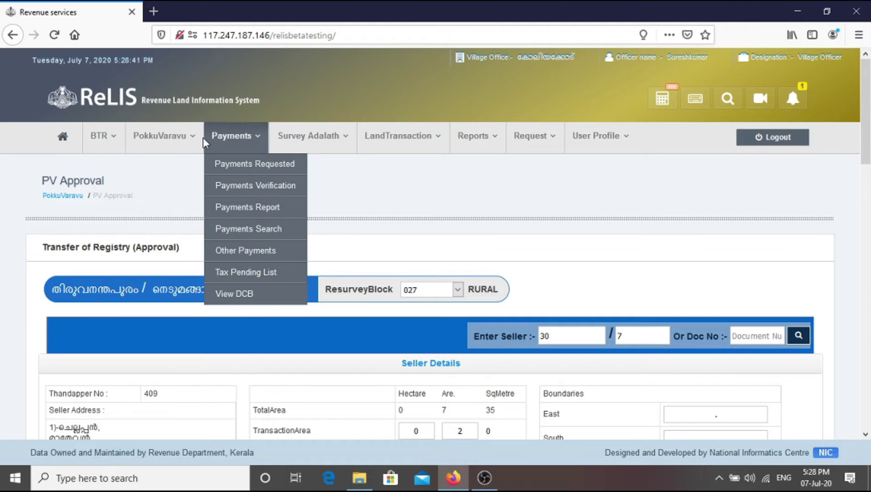
pyautogui.moveTo(173, 142)
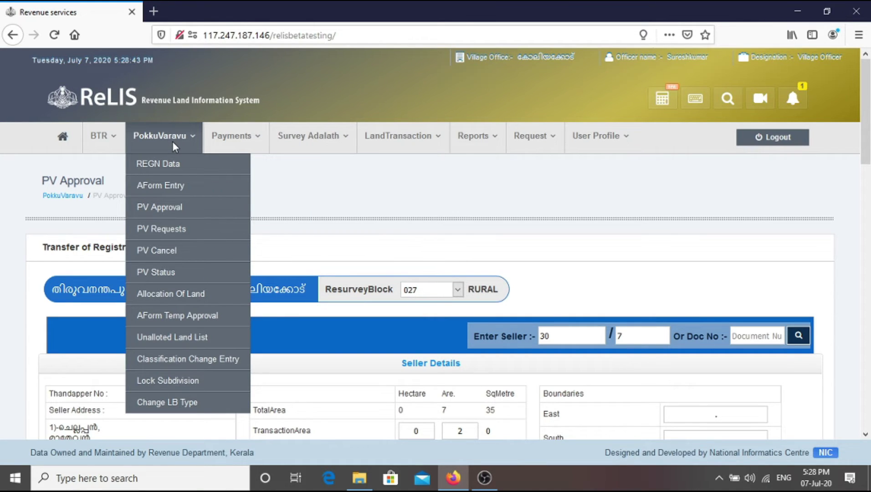
pyautogui.click(162, 253)
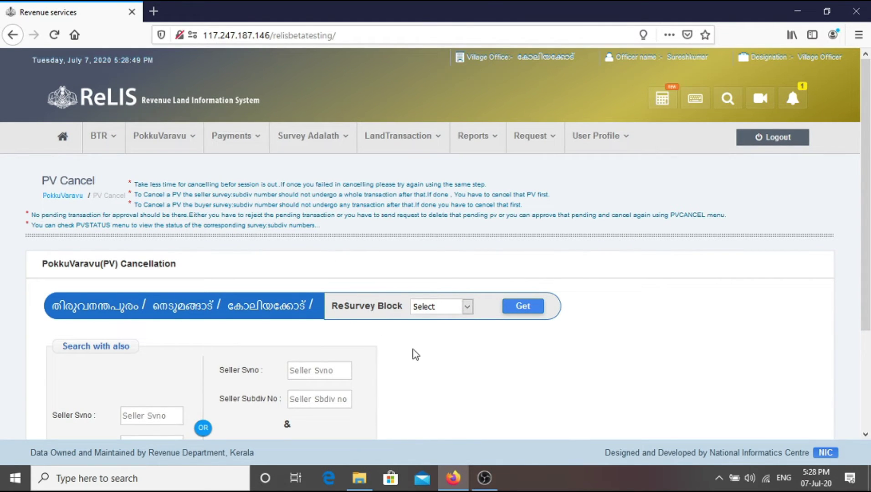
pyautogui.scroll(-3, 412, 353)
pyautogui.scroll(-3, 412, 350)
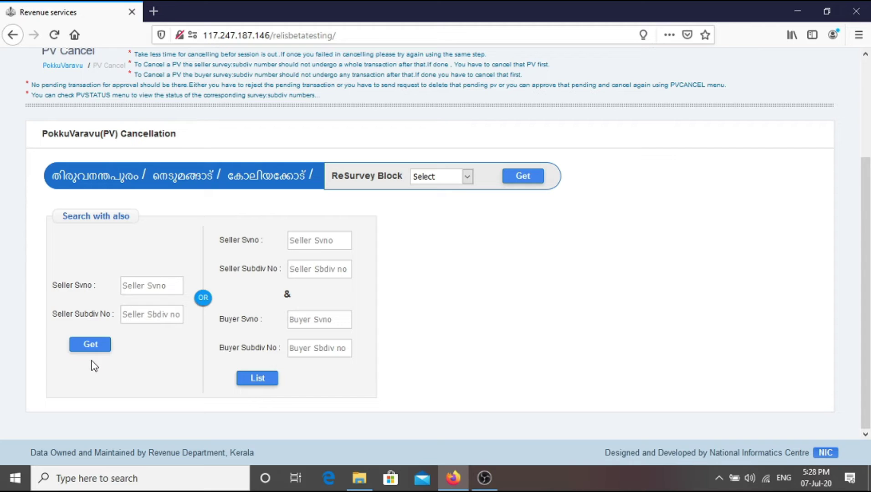
# Step: Select block 027 and survey subdivision 10:1 to list its 30/11/1999 transfer
pyautogui.click(453, 178)
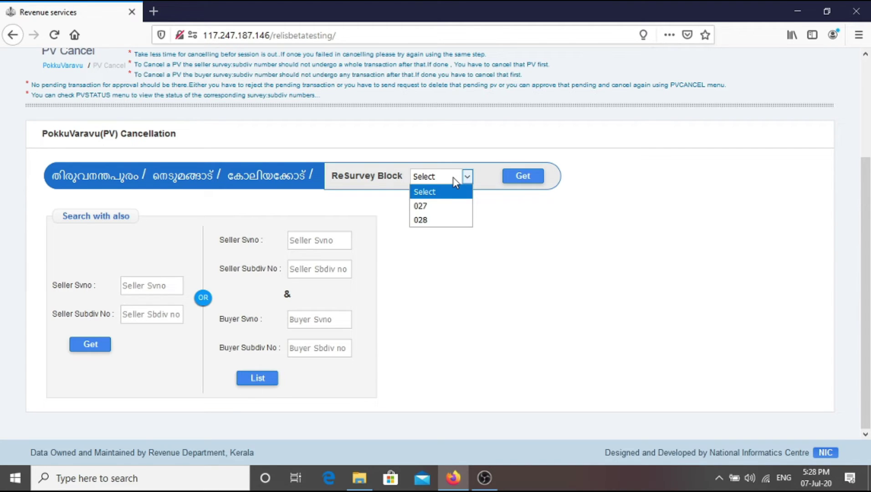
pyautogui.click(435, 207)
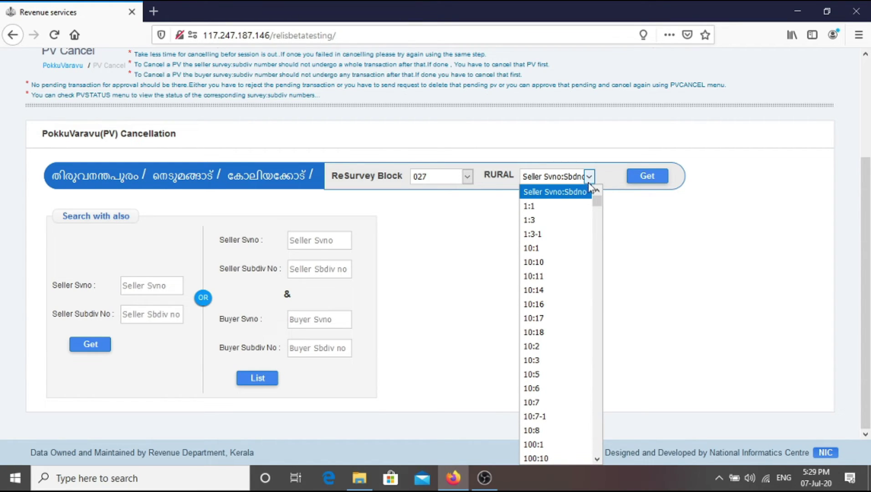
pyautogui.click(545, 263)
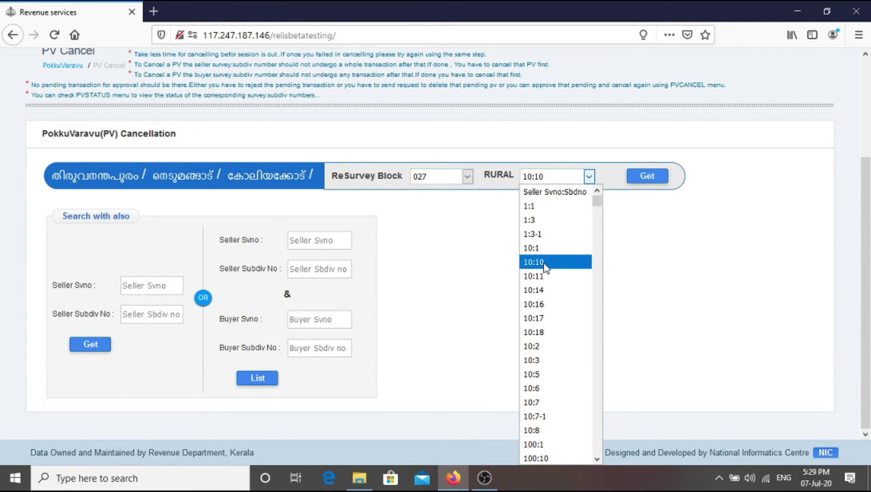
pyautogui.scroll(-5, 595, 262)
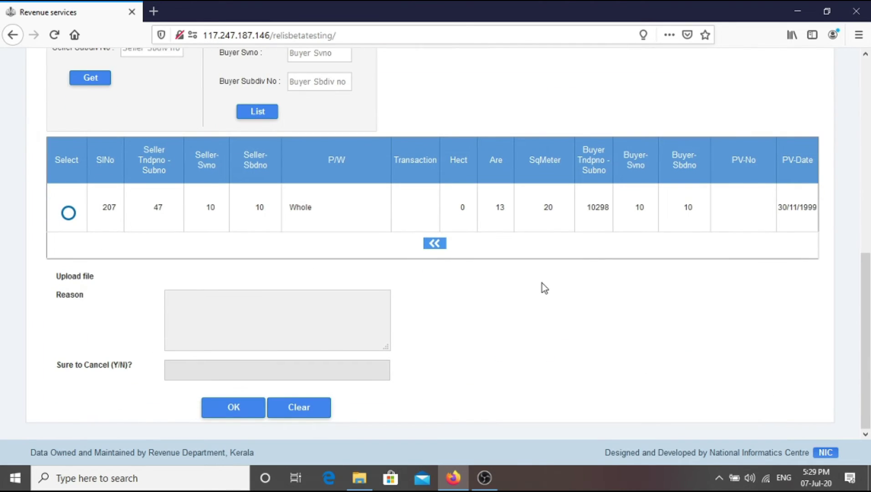
pyautogui.scroll(5, 543, 285)
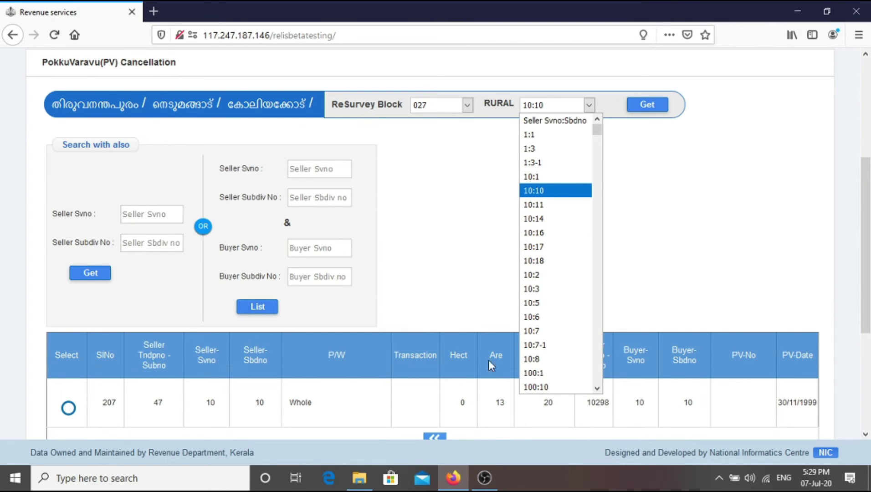
pyautogui.click(538, 180)
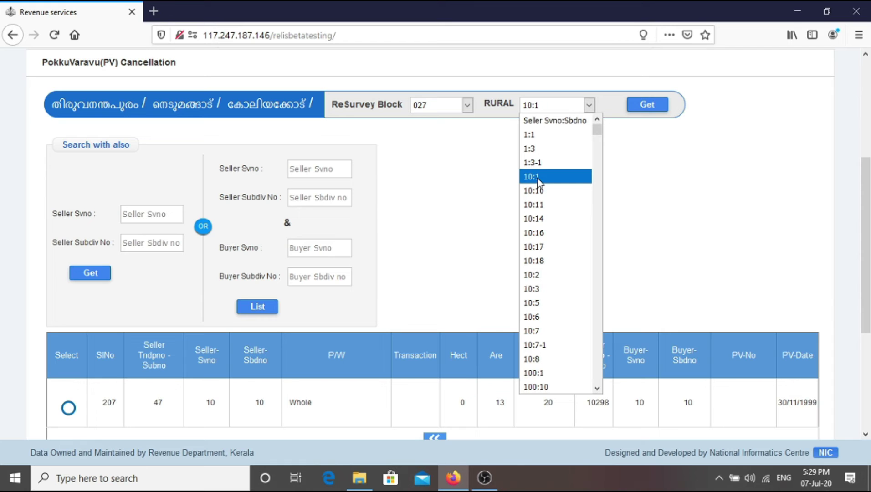
pyautogui.scroll(-4, 452, 288)
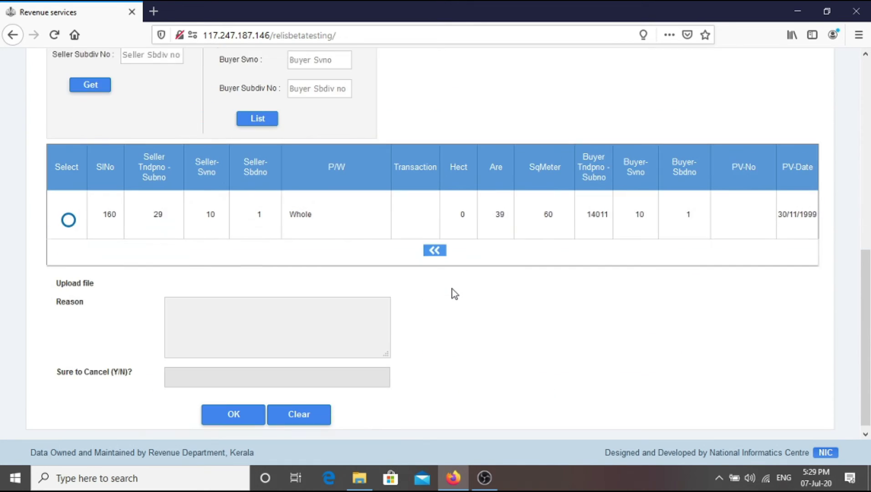
pyautogui.scroll(4, 456, 294)
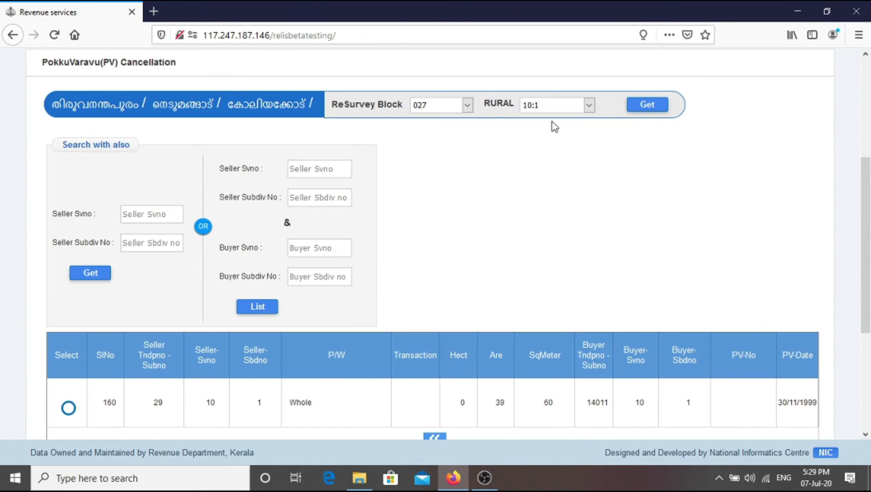
pyautogui.click(646, 108)
pyautogui.scroll(-4, 487, 278)
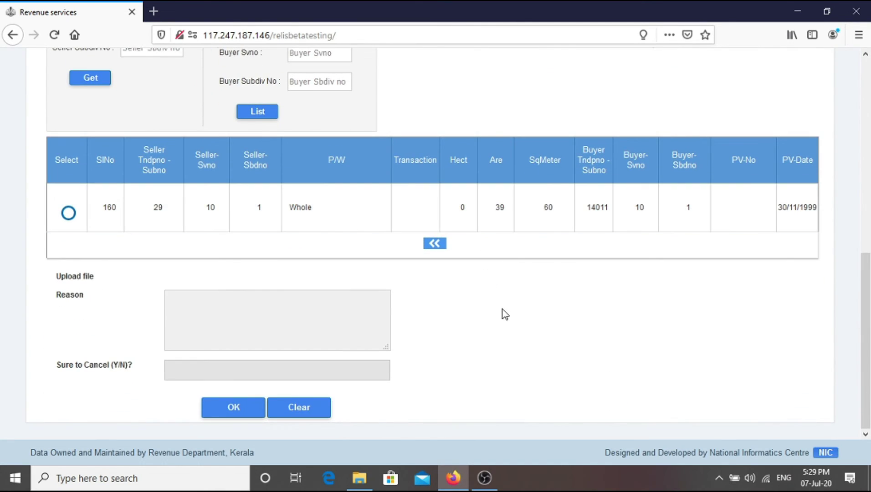
pyautogui.scroll(7, 501, 313)
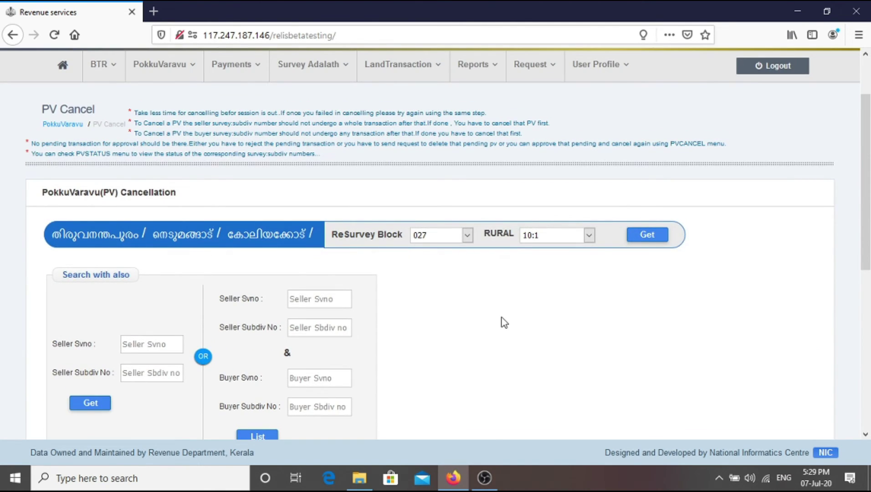
pyautogui.scroll(-5, 503, 319)
pyautogui.scroll(5, 499, 340)
pyautogui.scroll(2, 482, 338)
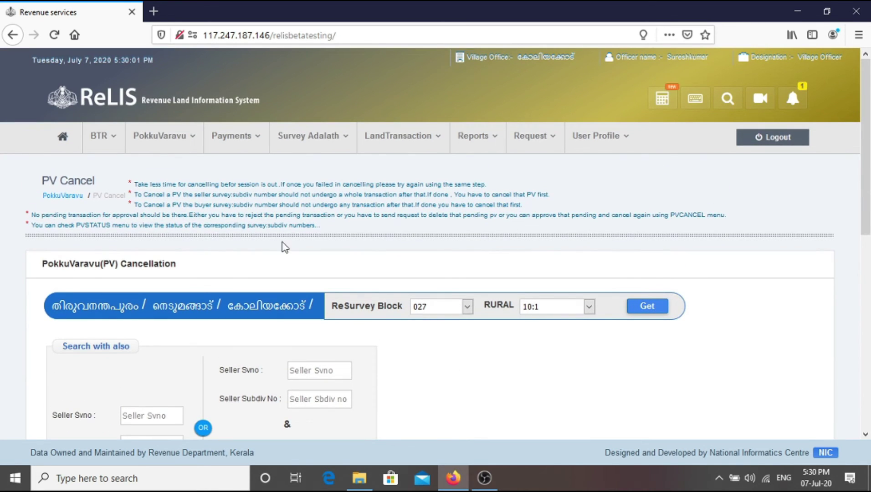
pyautogui.click(230, 137)
pyautogui.scroll(-6, 492, 264)
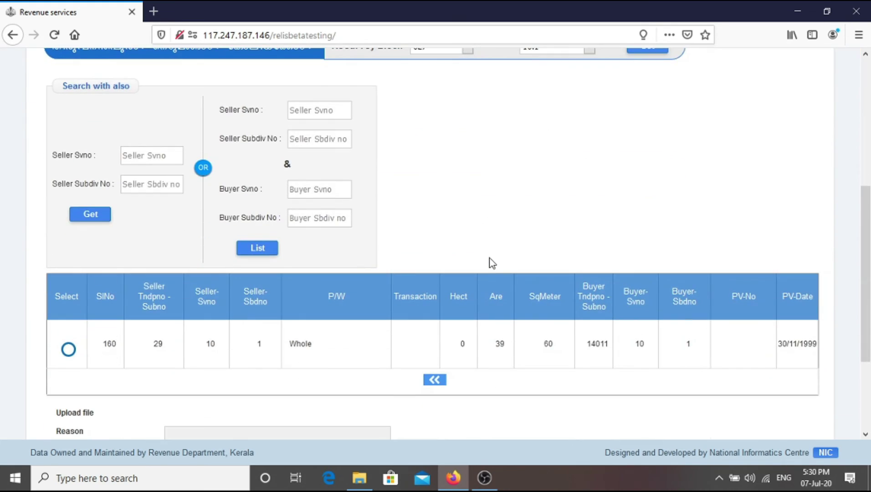
pyautogui.scroll(6, 492, 263)
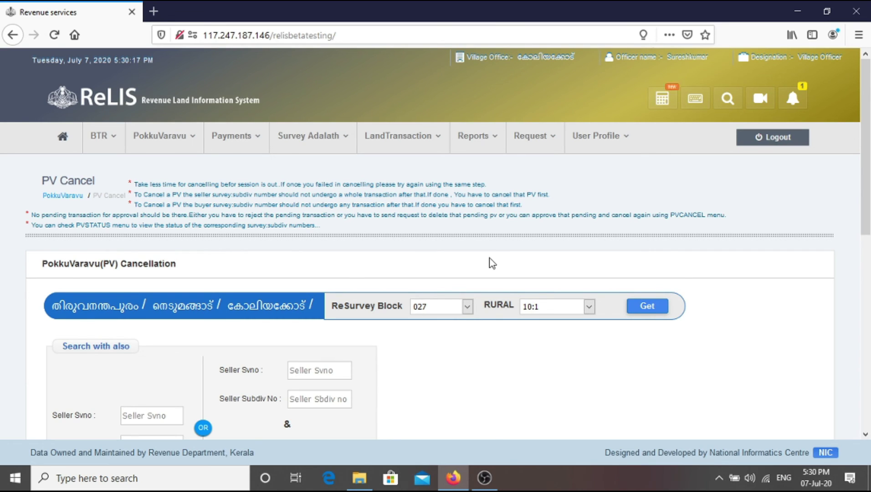
pyautogui.scroll(-5, 492, 263)
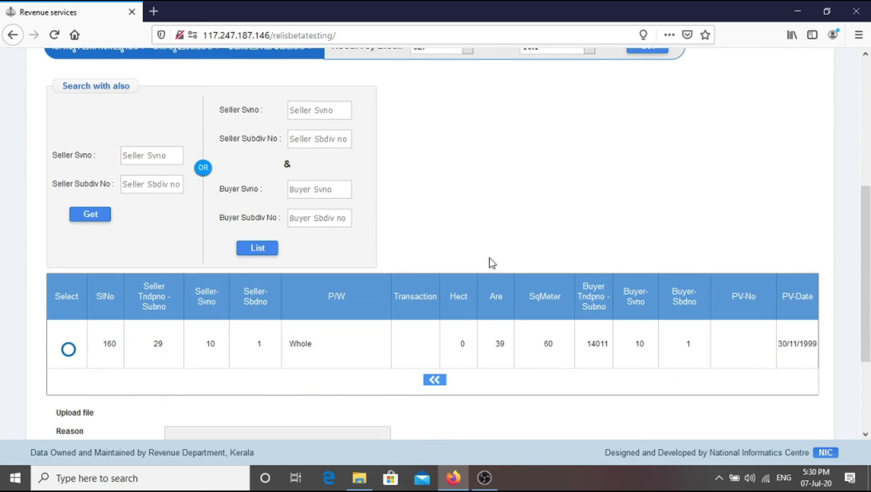
pyautogui.scroll(4, 492, 262)
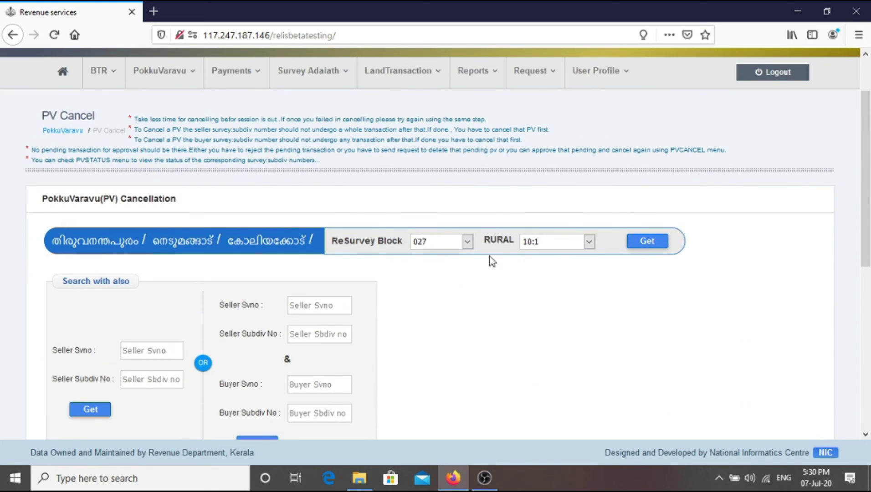
pyautogui.scroll(2, 492, 262)
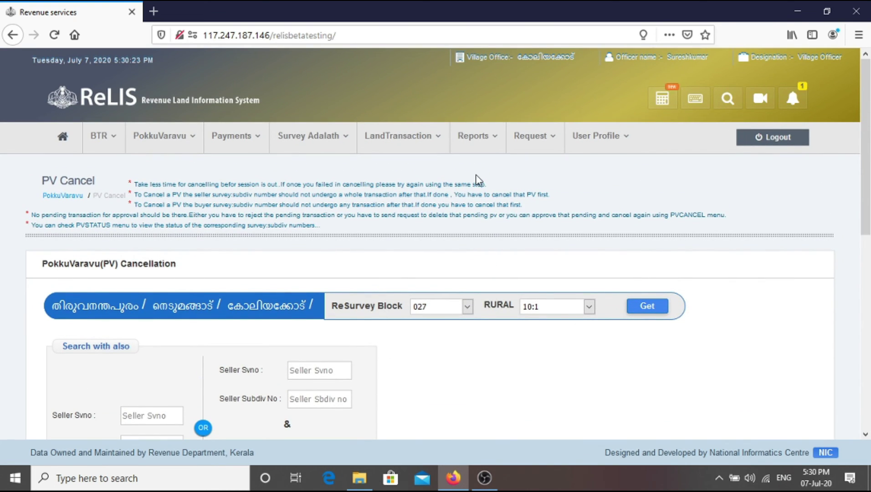